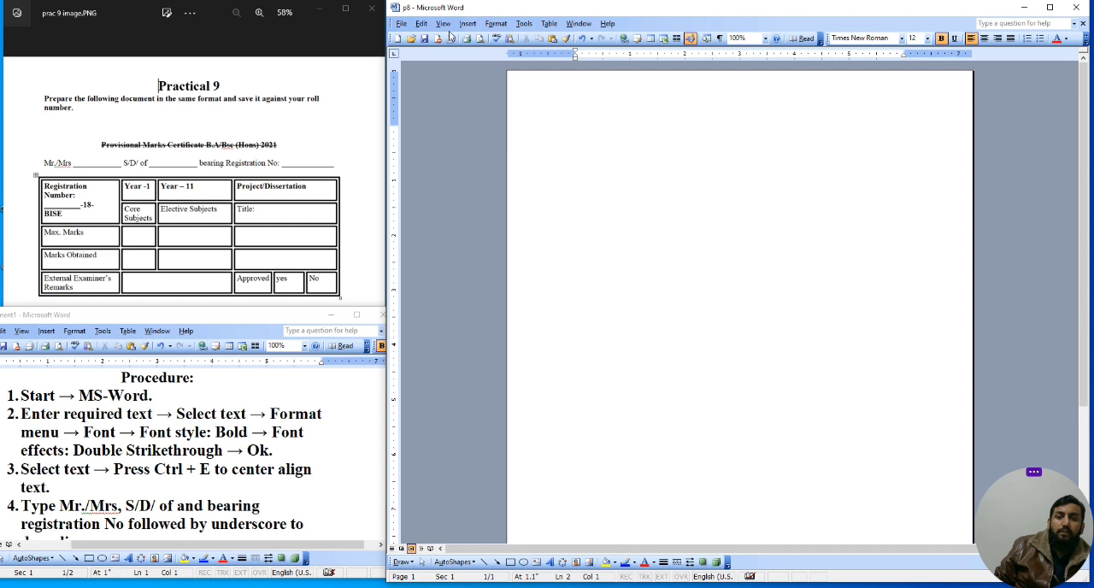
{"action": "mouse_move", "coordinate": [497, 27]}
{"action": "left_click", "coordinate": [605, 117]}
{"action": "key", "text": "ctrl+e"}
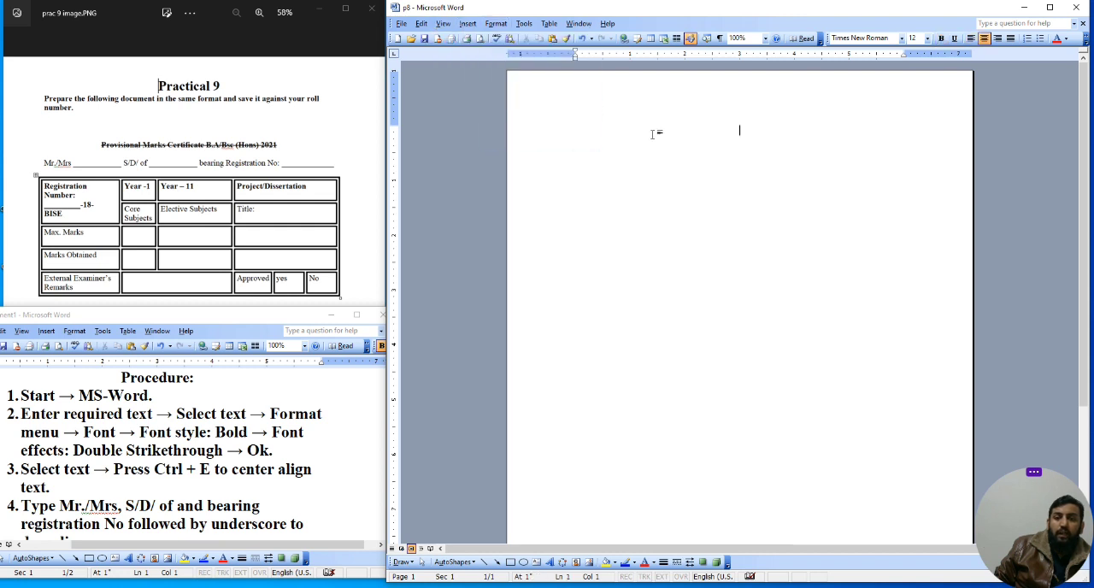
{"action": "key", "text": "ctrl+l"}
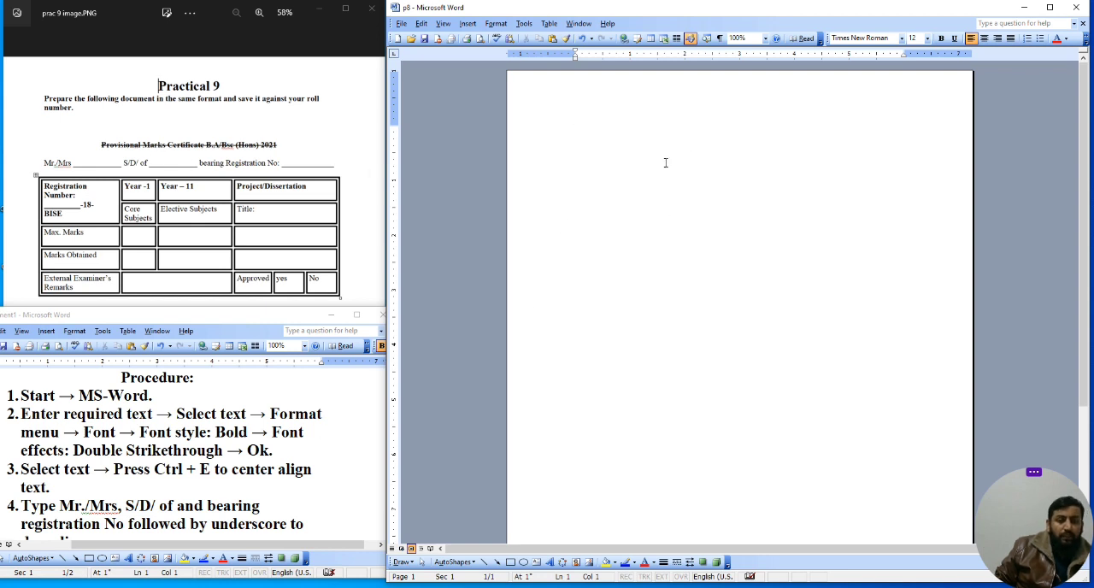
Step: Type the heading Provisional Marks certificate BA / BSc (hons) 2021 on the first line
{"action": "type", "text": "Prov"}
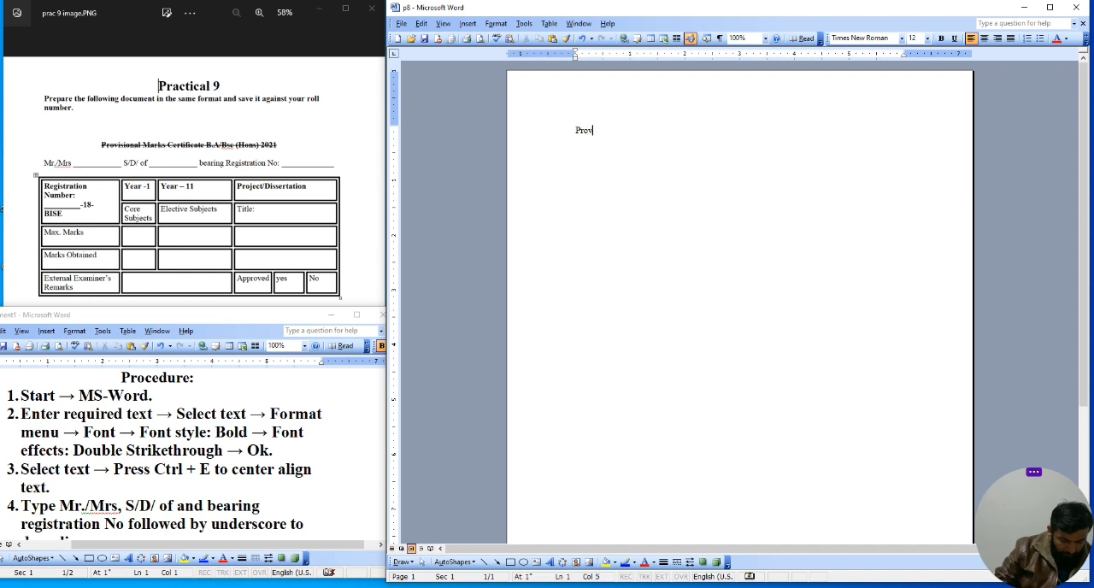
{"action": "type", "text": "isional"}
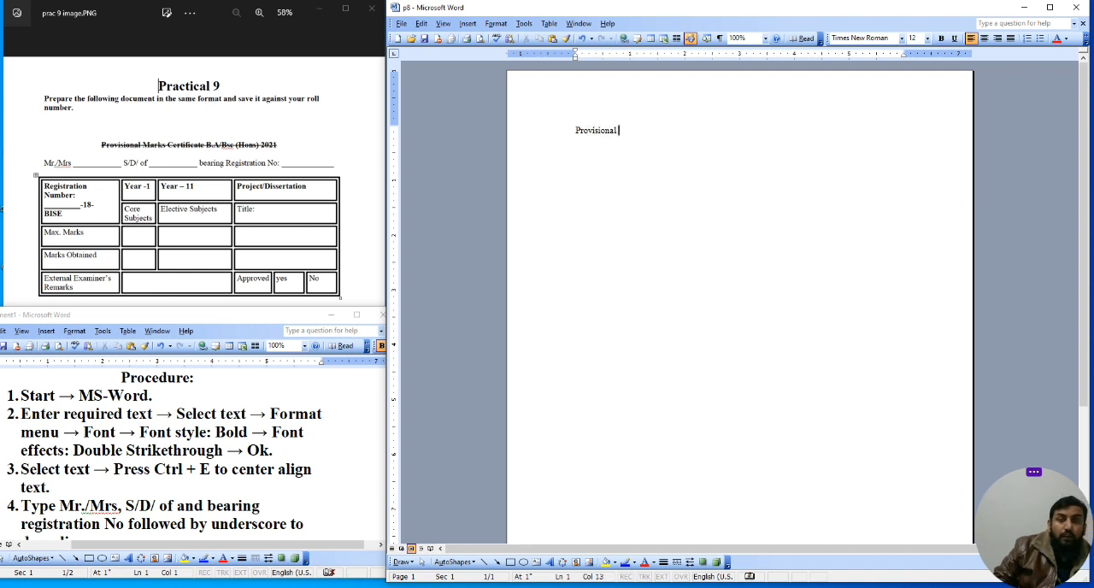
{"action": "type", "text": " Marks certificate"}
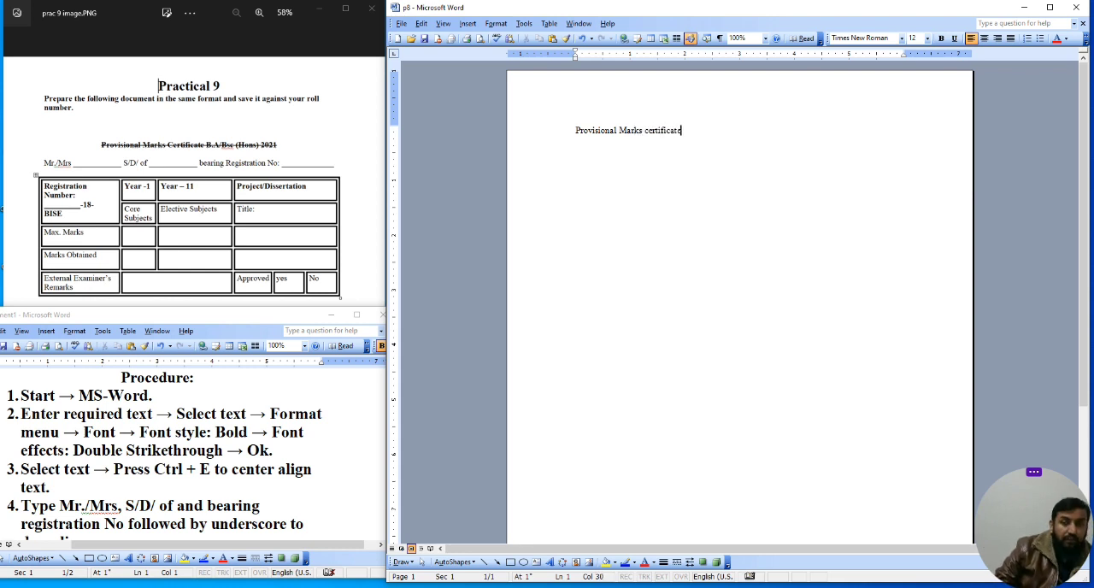
{"action": "type", "text": " BA  "}
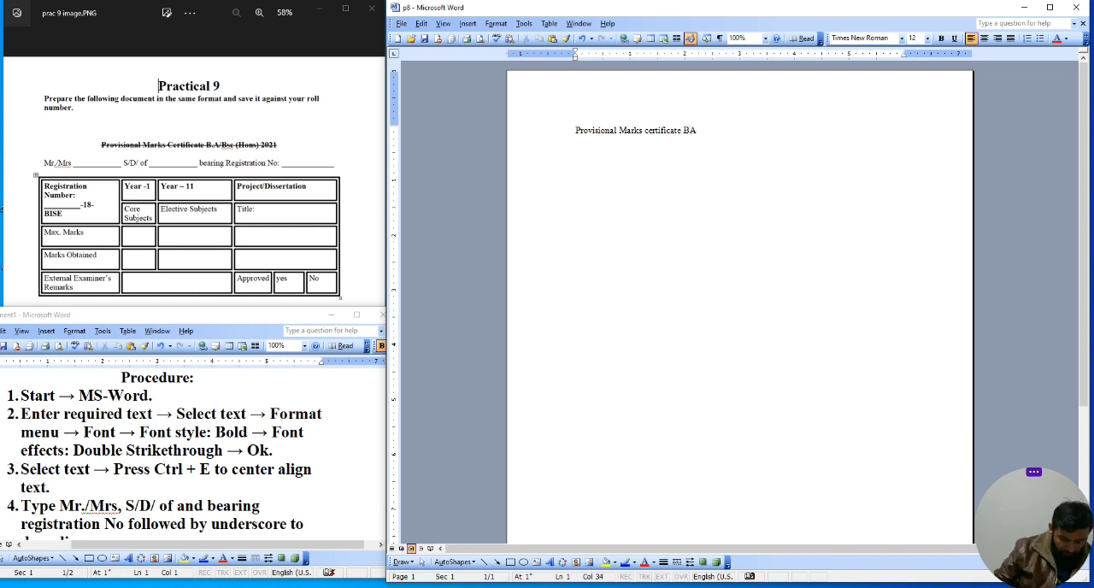
{"action": "type", "text": " BSc (hoins"}
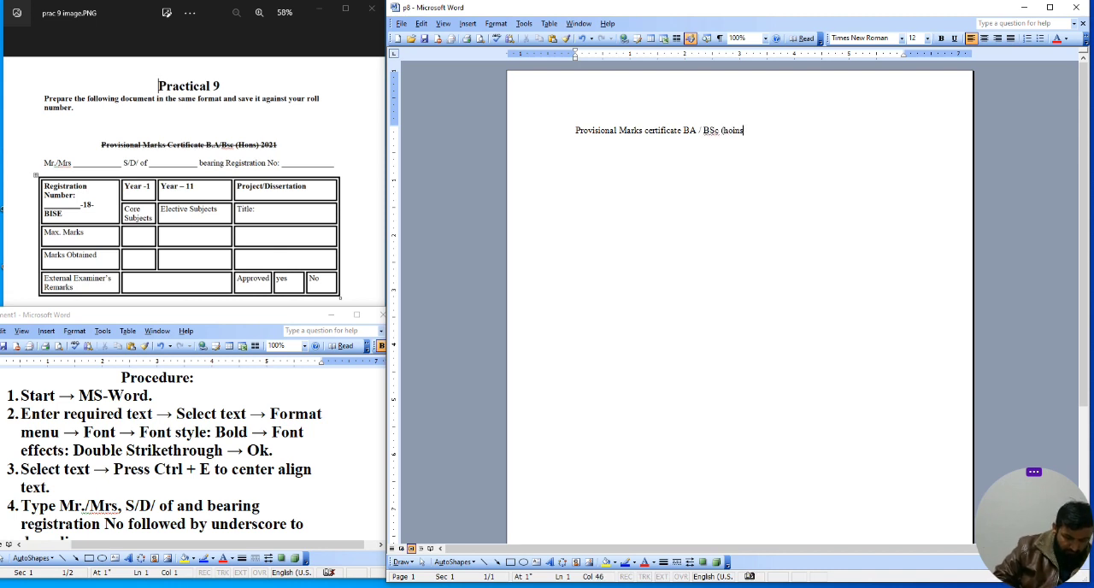
{"action": "key", "text": "BackSpace"}
{"action": "key", "text": "BackSpace"}
{"action": "key", "text": "BackSpace"}
{"action": "type", "text": "ns) 2021"}
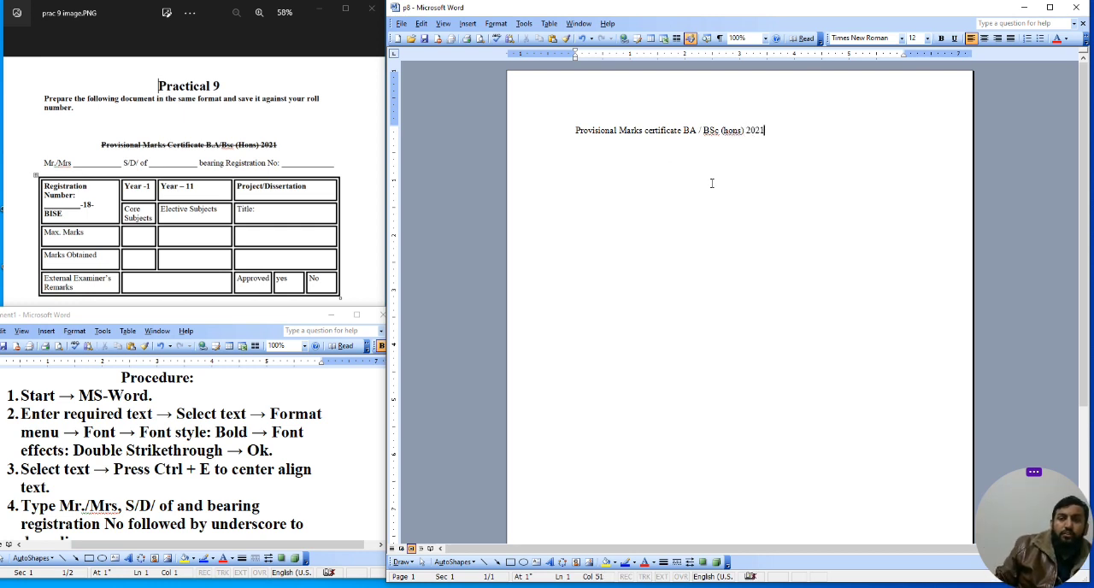
Step: Center the heading line and format it bold with double strikethrough
{"action": "left_click_drag", "start_coordinate": [798, 128], "coordinate": [553, 127]}
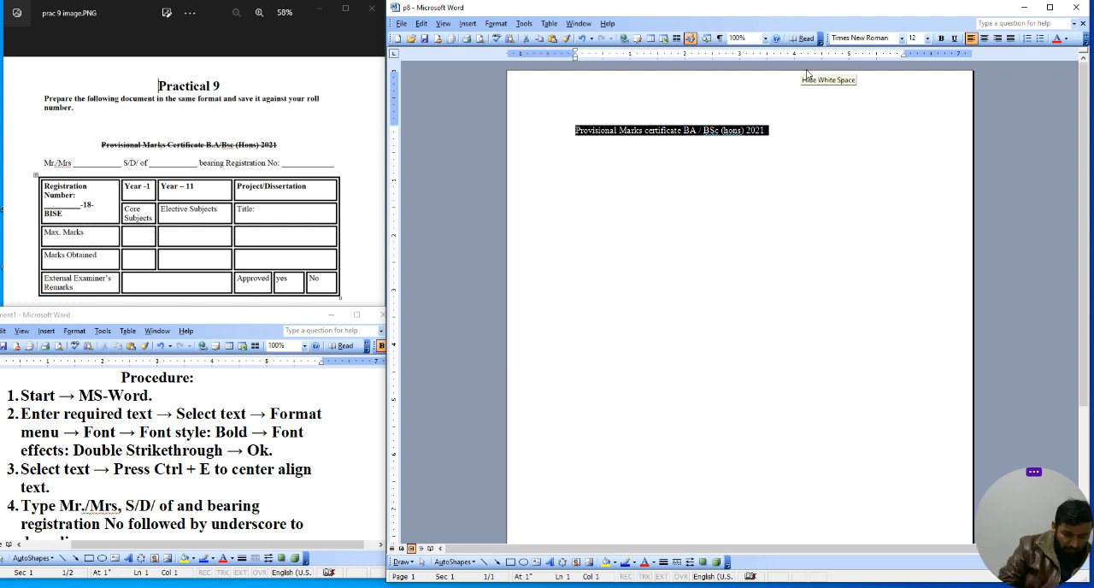
{"action": "key", "text": "ctrl+e"}
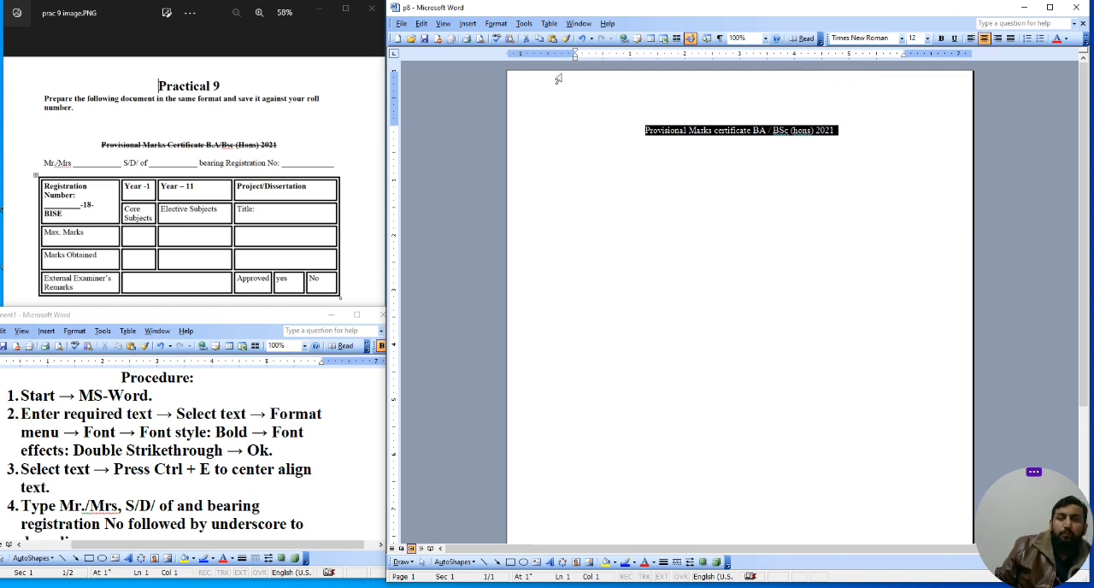
{"action": "left_click", "coordinate": [493, 26]}
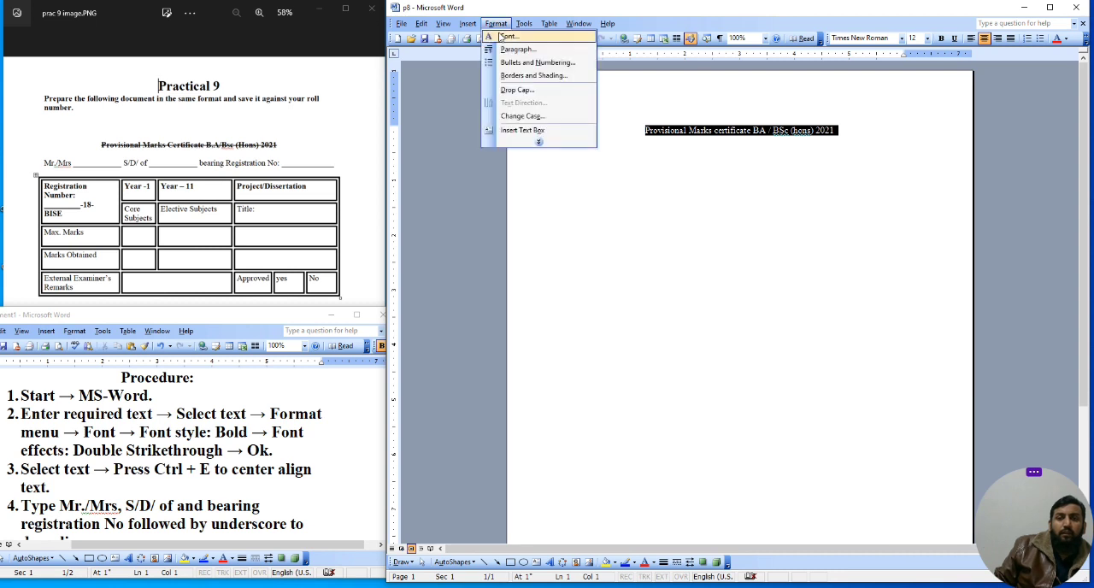
{"action": "left_click", "coordinate": [506, 40]}
{"action": "left_click", "coordinate": [752, 229]}
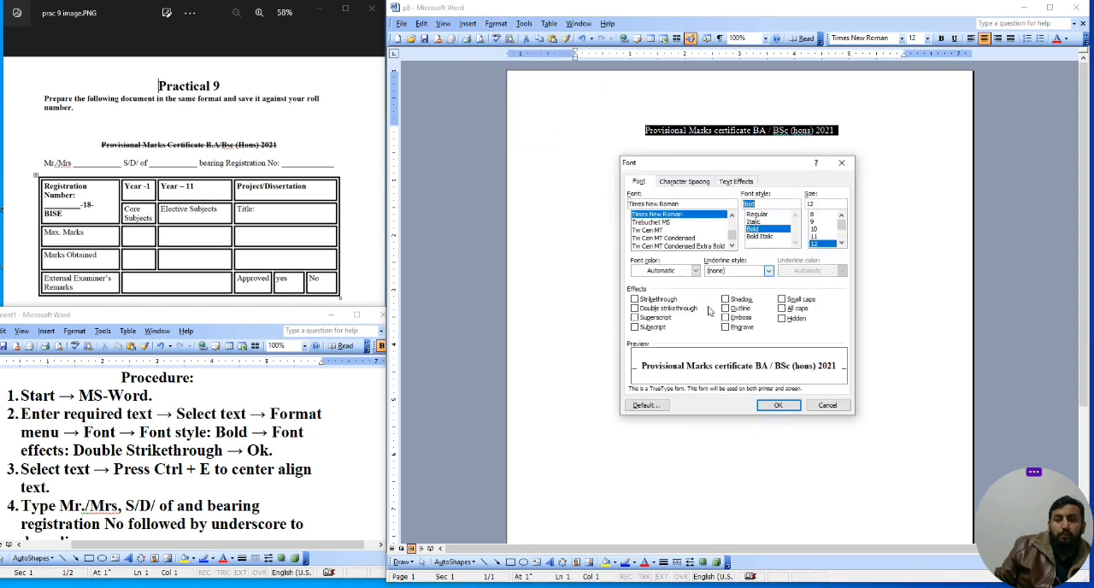
{"action": "left_click", "coordinate": [635, 308]}
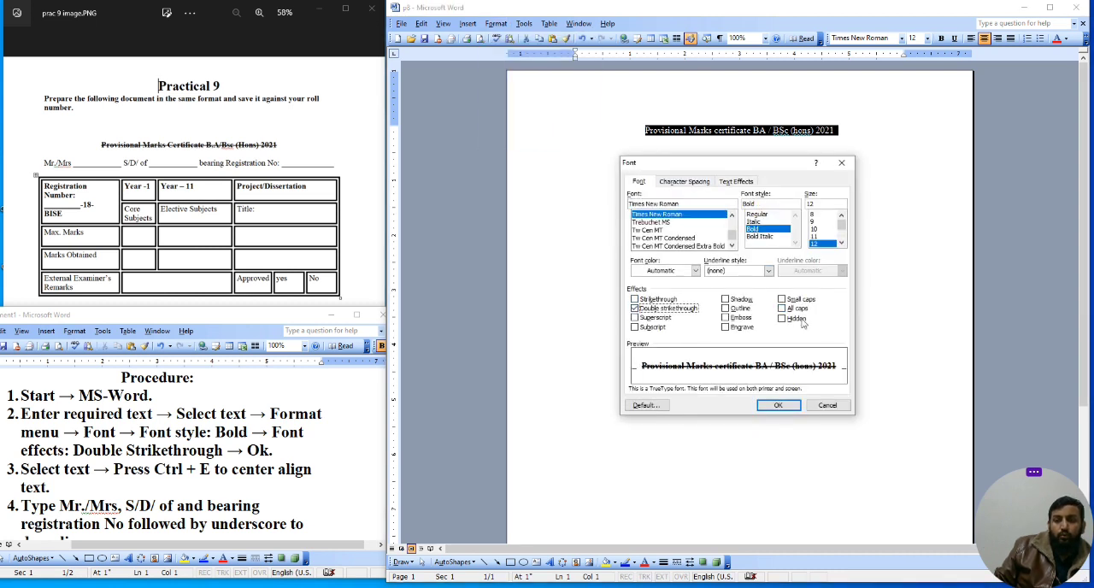
{"action": "left_click", "coordinate": [783, 407]}
Step: Start a new paragraph below the heading
{"action": "left_click", "coordinate": [832, 297]}
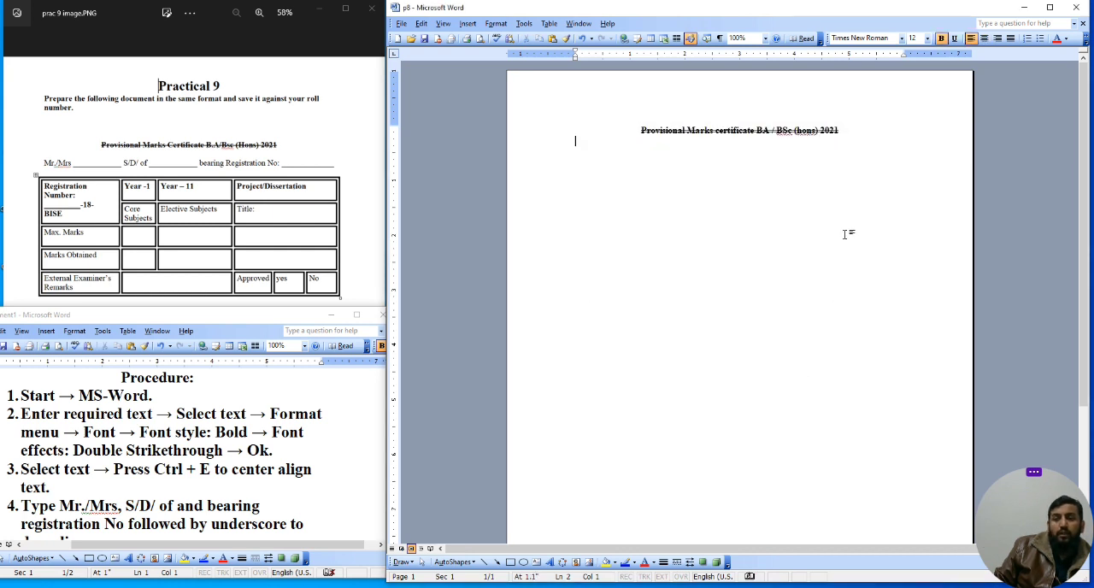
{"action": "key", "text": "Return"}
{"action": "type", "text": "M"}
{"action": "key", "text": "BackSpace"}
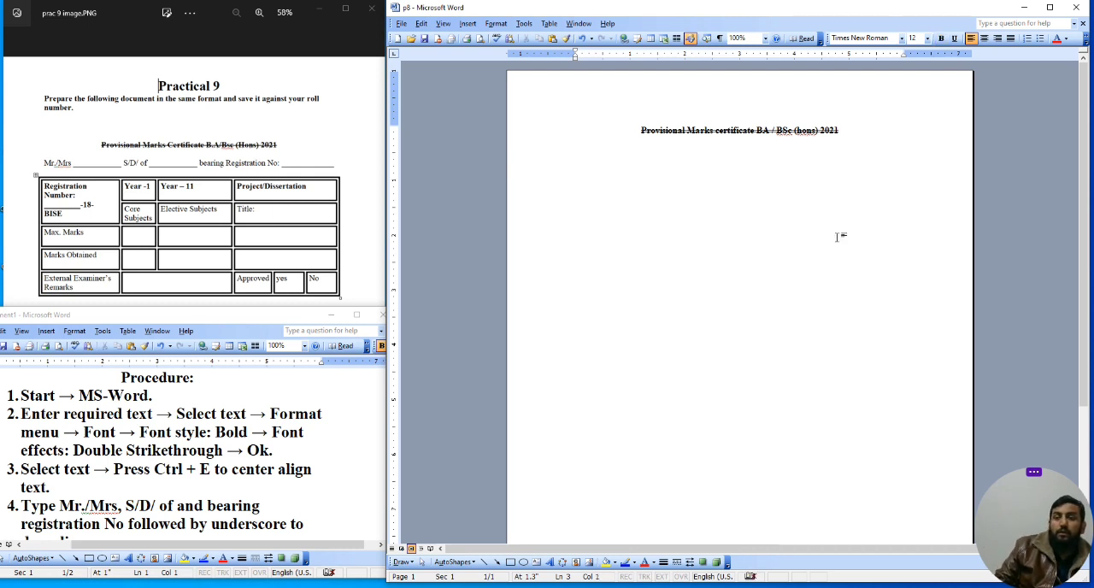
Step: Open the Font dialog to inspect the new line's formatting, then close it
{"action": "left_click", "coordinate": [495, 23]}
{"action": "left_click", "coordinate": [507, 37]}
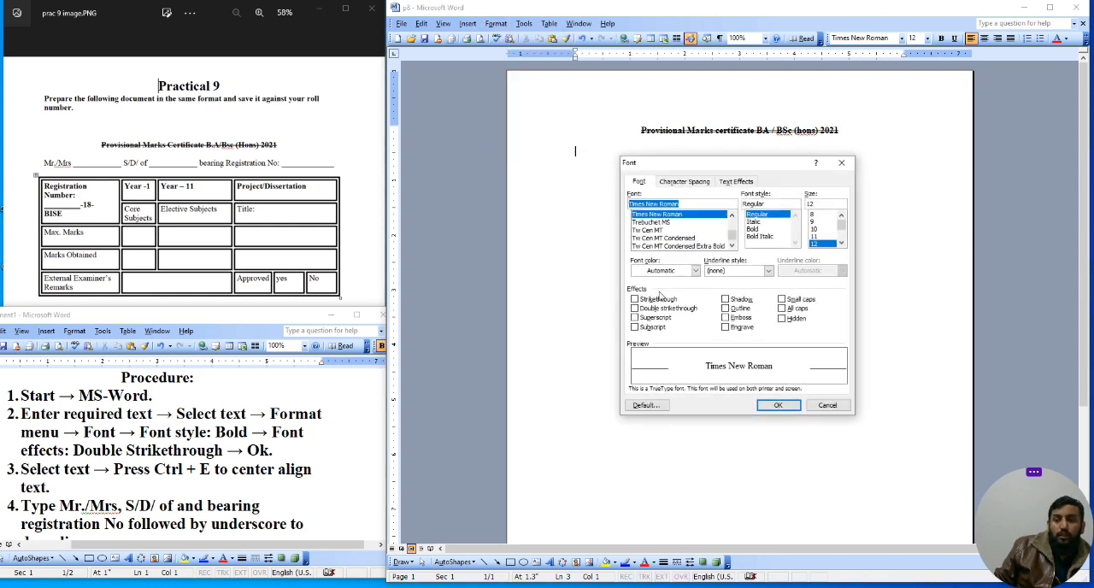
{"action": "left_click", "coordinate": [827, 405]}
{"action": "type", "text": "s"}
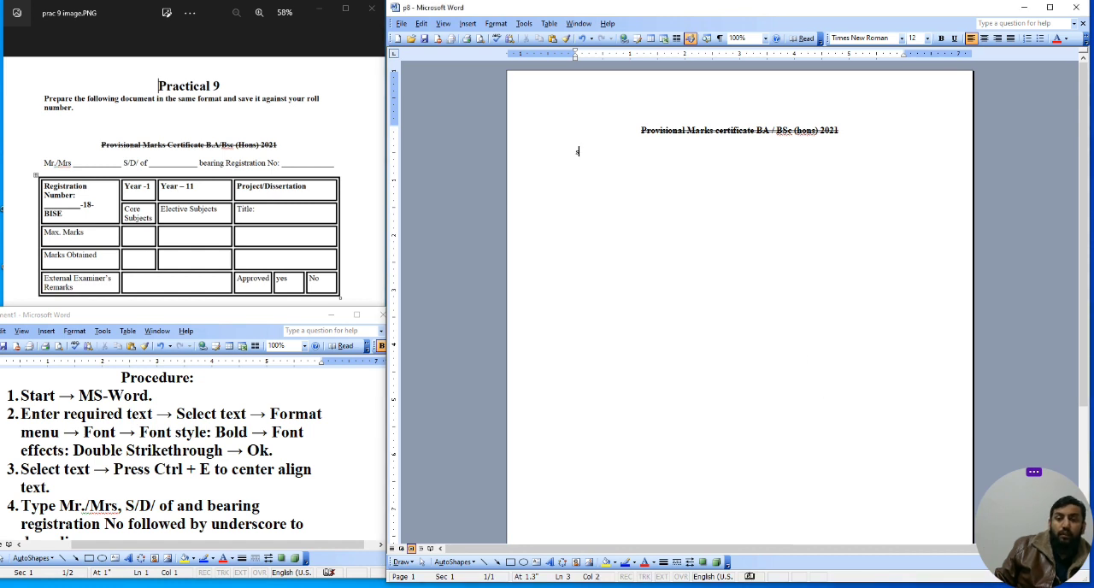
{"action": "key", "text": "BackSpace"}
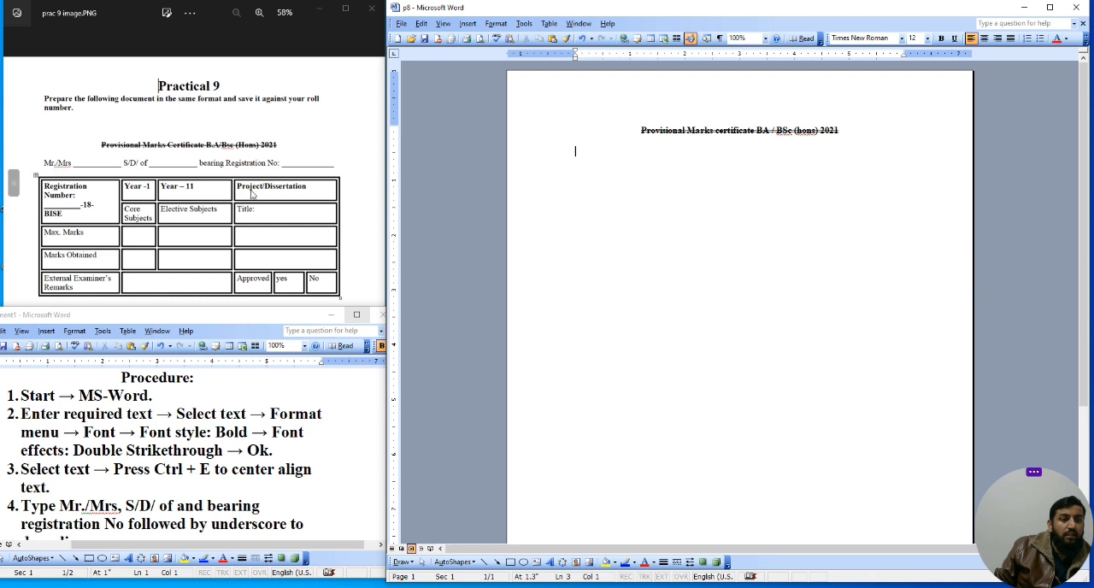
Step: Type Mr./Mrs followed by a long underscore blank on the new line
{"action": "type", "text": "Mr"}
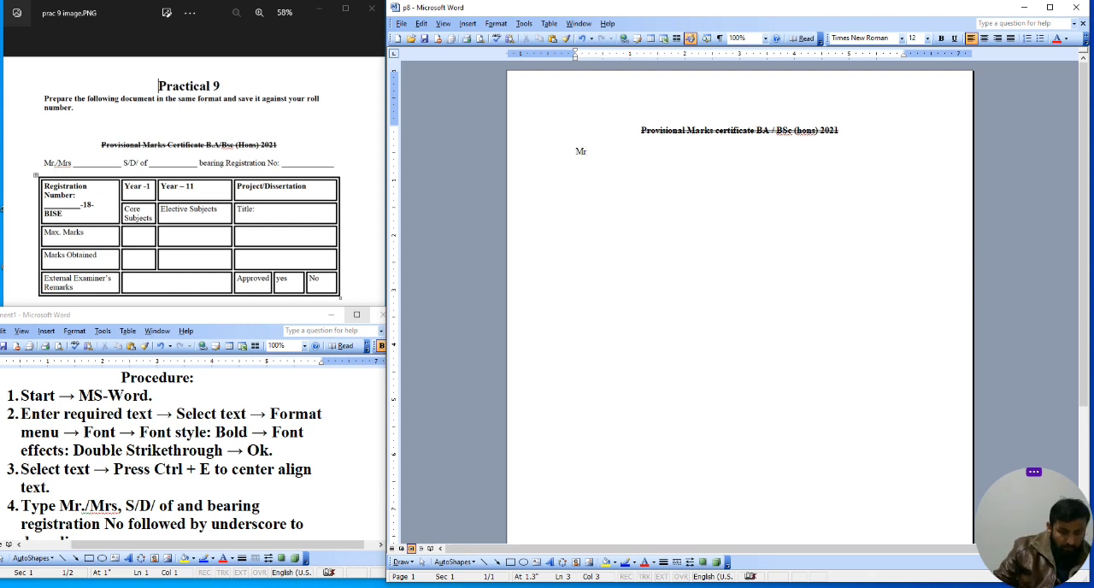
{"action": "type", "text": "./Mrs"}
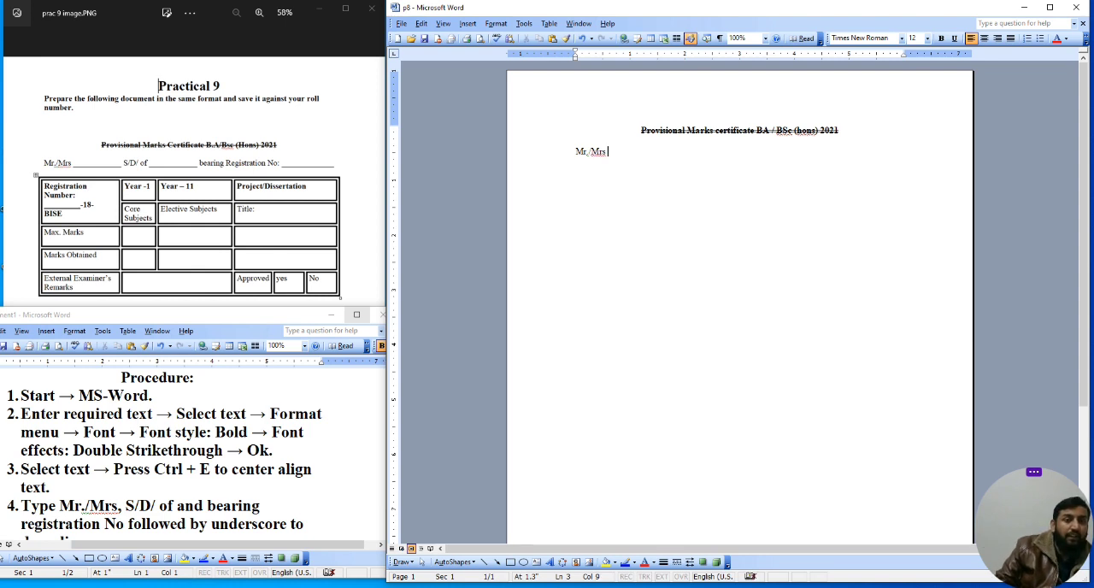
{"action": "type", "text": " __"}
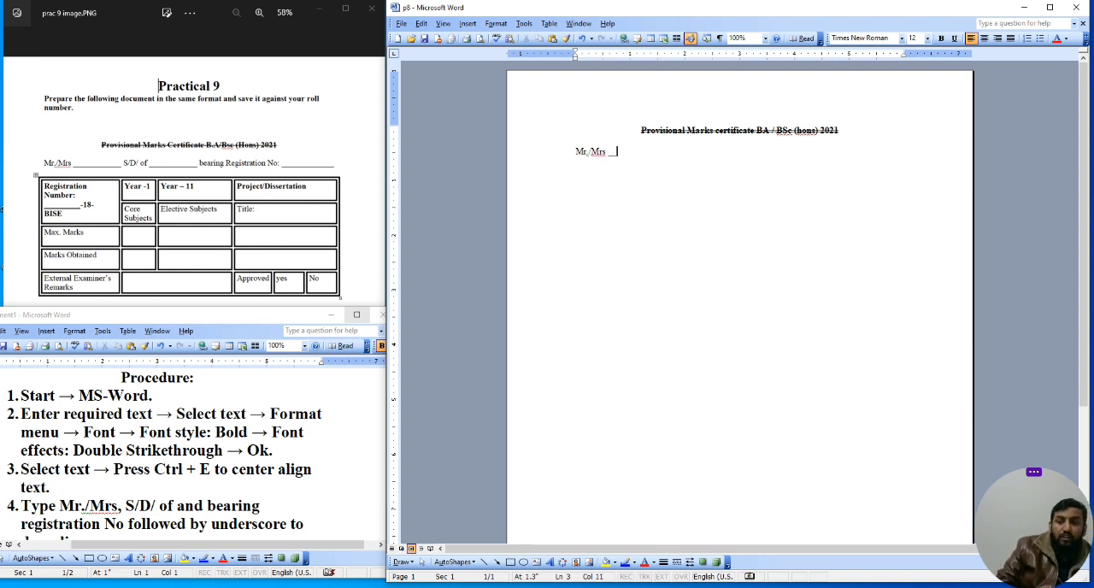
{"action": "type", "text": "___________________"}
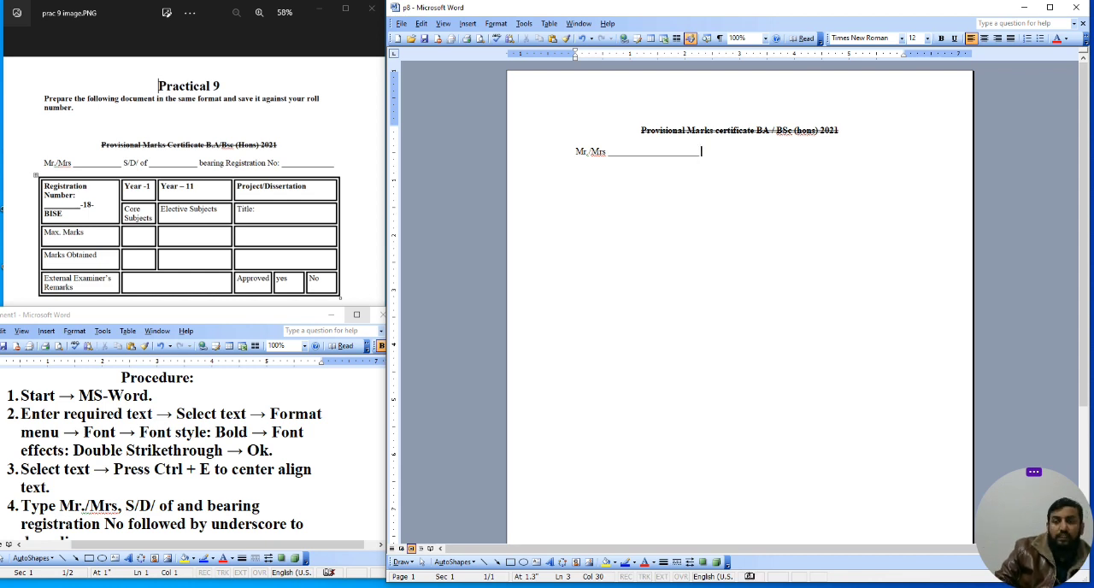
Step: Continue the line with S/D/ of followed by another long underscore blank
{"action": "type", "text": "S/D/"}
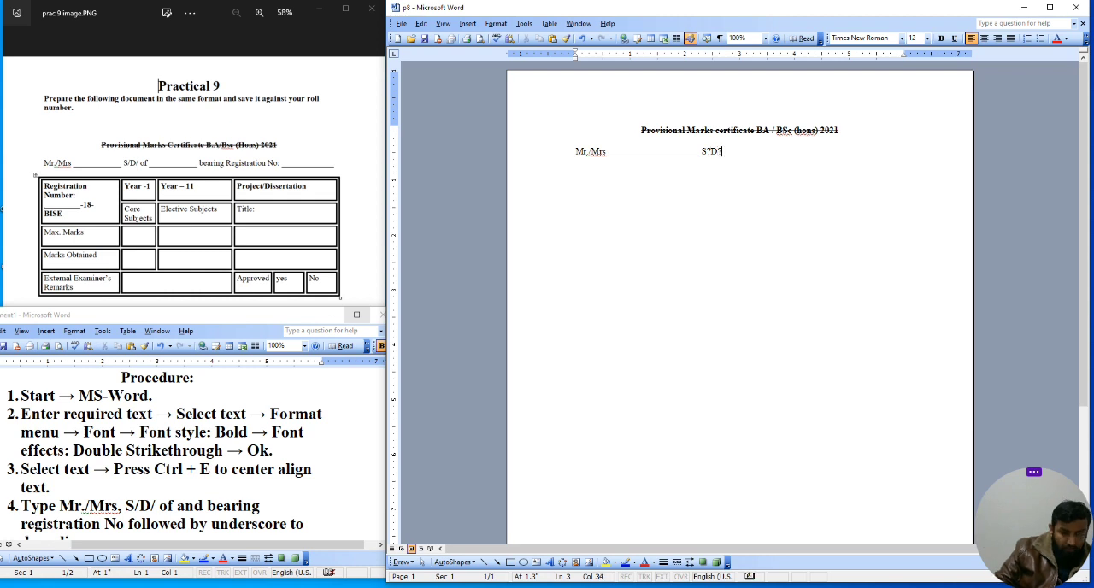
{"action": "key", "text": "BackSpace"}
{"action": "key", "text": "BackSpace"}
{"action": "key", "text": "BackSpace"}
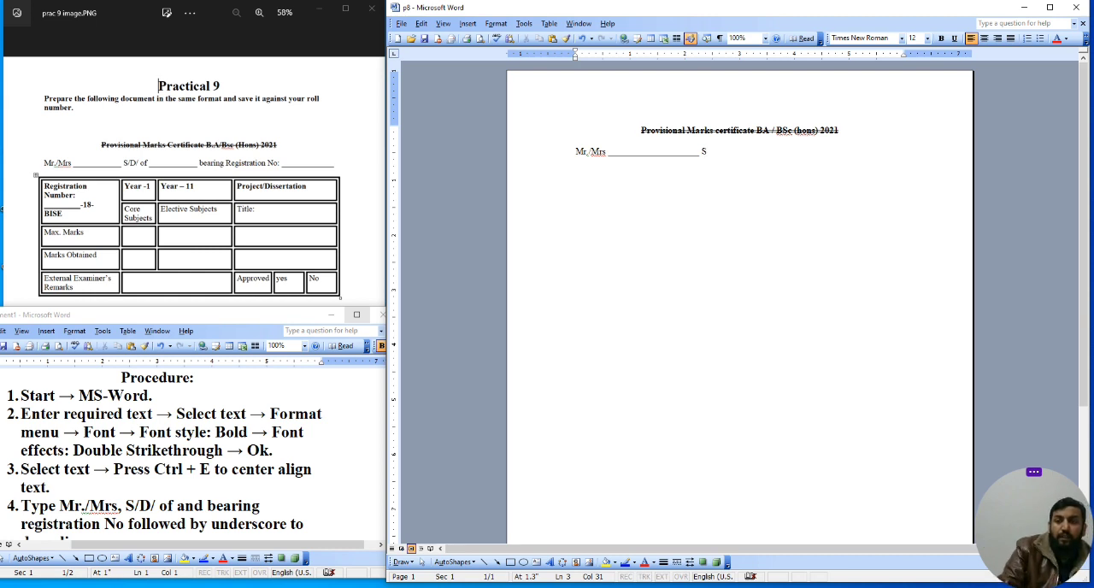
{"action": "type", "text": "/"}
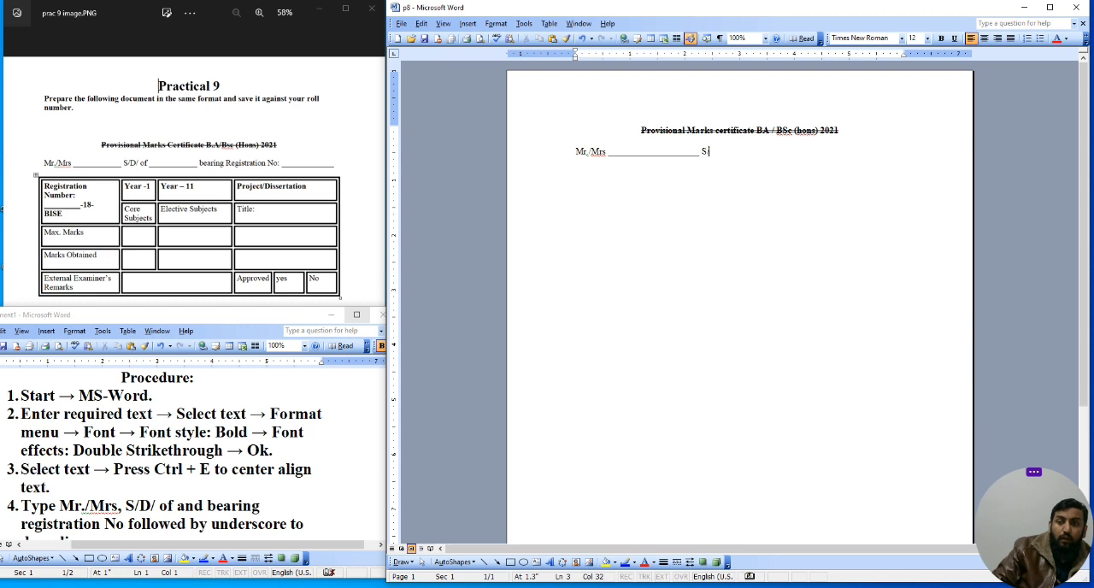
{"action": "type", "text": "D/"}
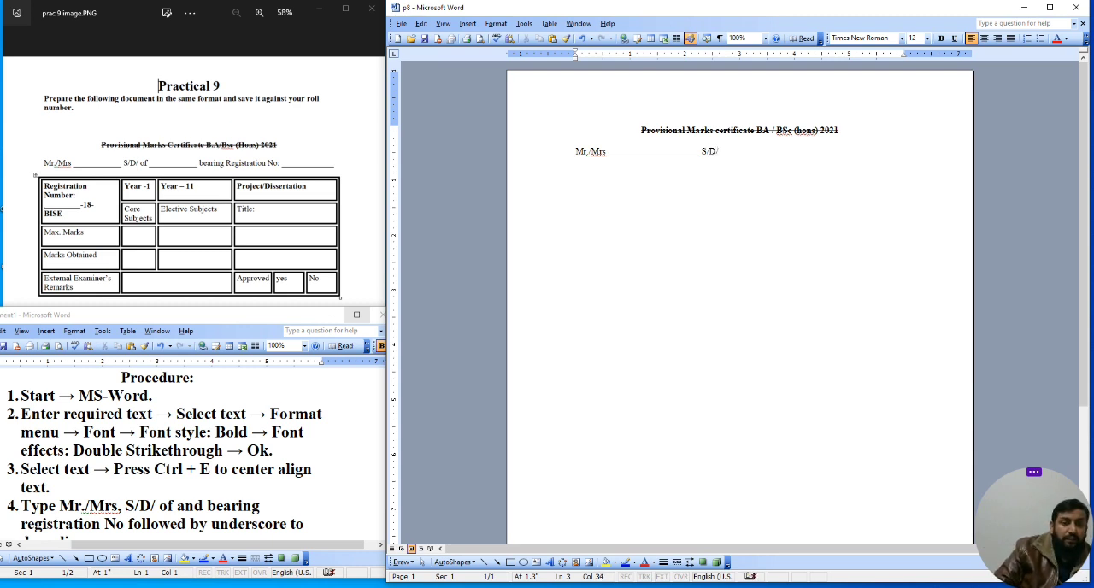
{"action": "type", "text": " of "}
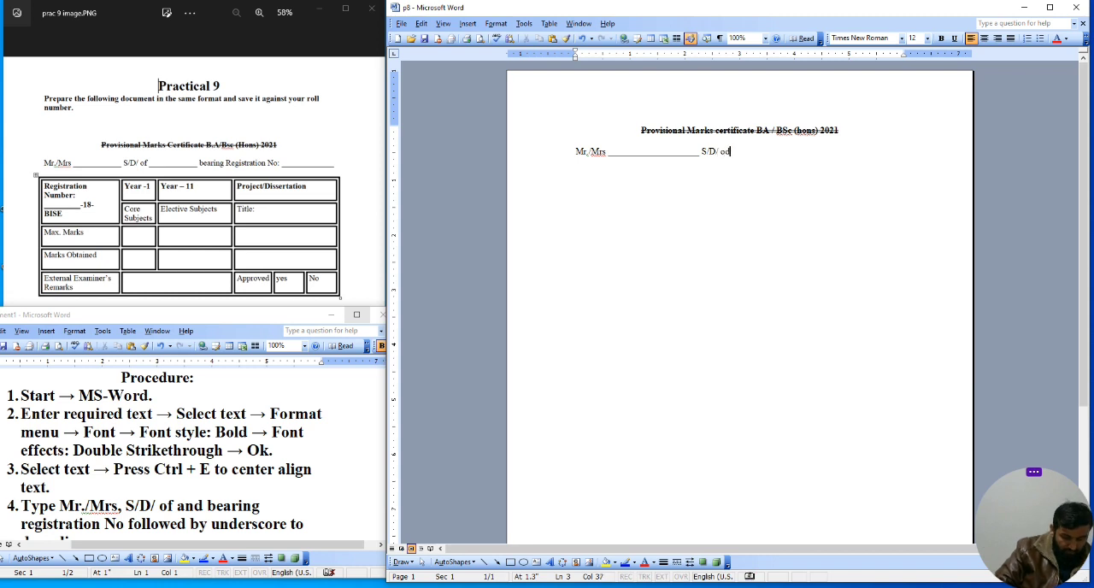
{"action": "type", "text": "_____________________"}
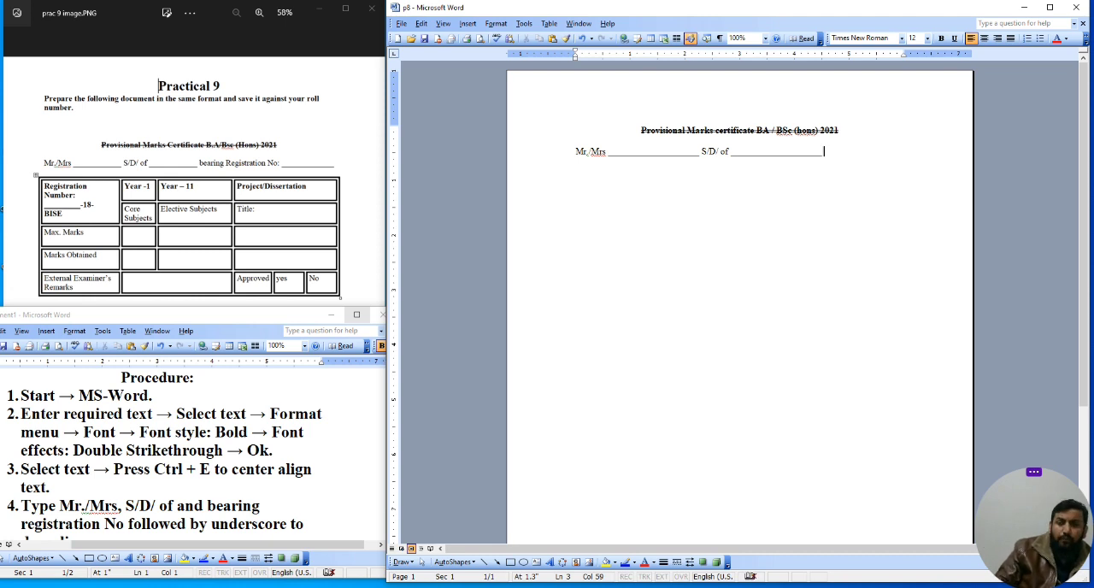
Step: Add blank lines below the Mr./Mrs line to make room for the table
{"action": "key", "text": "Return"}
{"action": "key", "text": "Return"}
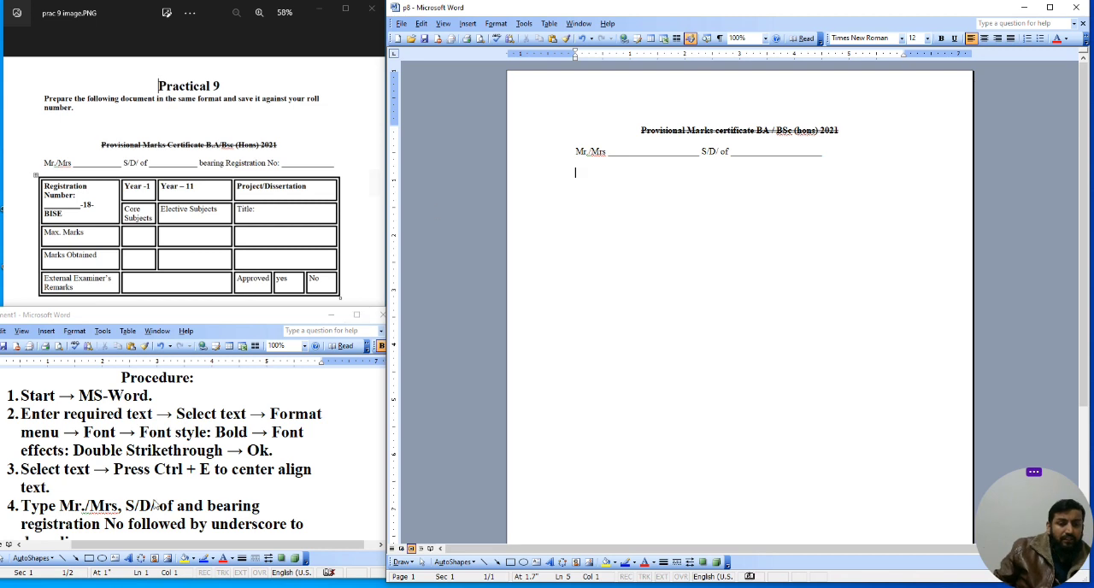
{"action": "left_click", "coordinate": [185, 499]}
{"action": "scroll", "coordinate": [209, 469], "scroll_direction": "down", "scroll_amount": 2}
{"action": "scroll", "coordinate": [208, 469], "scroll_direction": "down", "scroll_amount": 2}
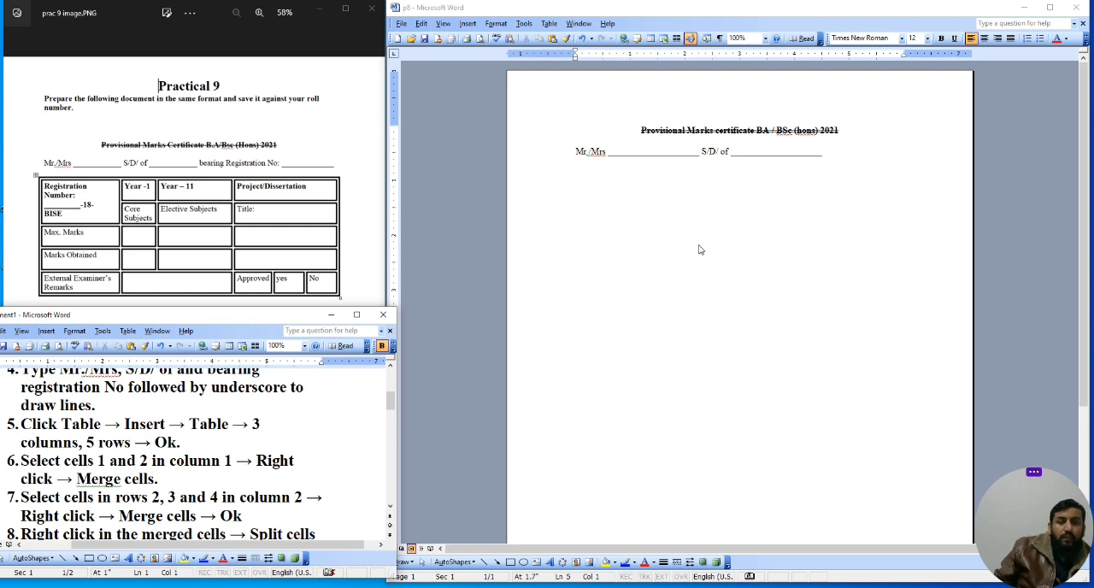
{"action": "left_click", "coordinate": [581, 211]}
{"action": "key", "text": "Return"}
Step: Insert a table with 3 columns and 5 rows and stretch it taller
{"action": "left_click", "coordinate": [549, 23]}
{"action": "mouse_move", "coordinate": [584, 53]}
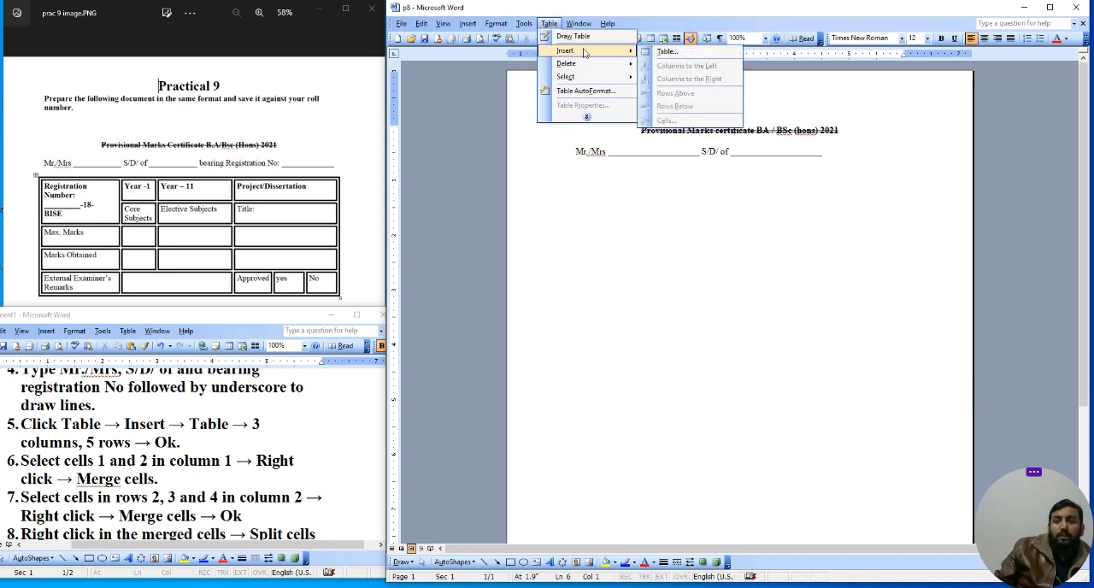
{"action": "left_click", "coordinate": [666, 51]}
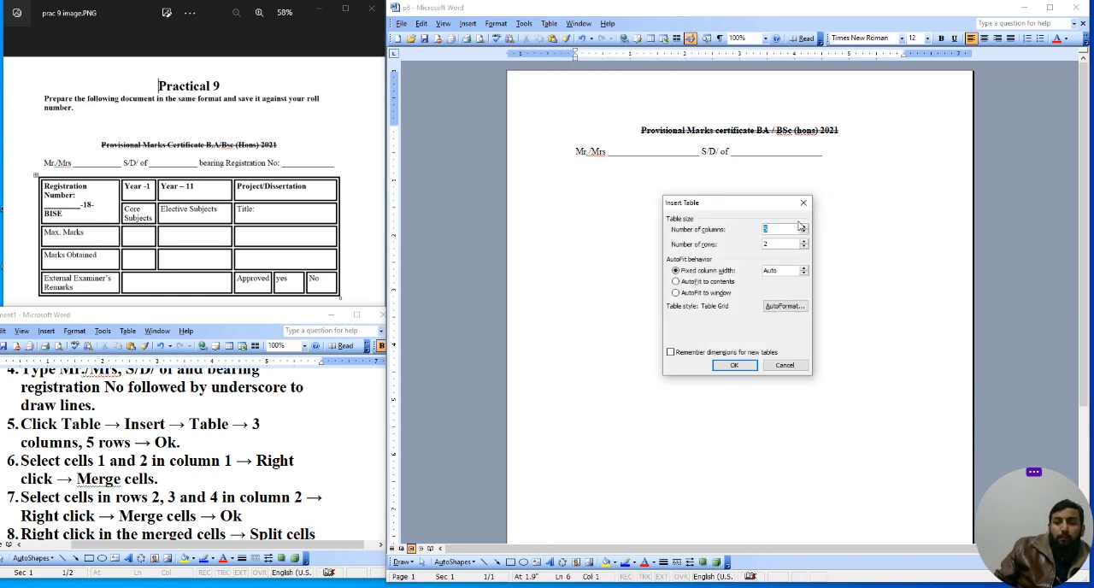
{"action": "left_click", "coordinate": [805, 231]}
{"action": "left_click", "coordinate": [805, 232]}
{"action": "left_click", "coordinate": [805, 242]}
{"action": "left_click", "coordinate": [805, 241]}
{"action": "left_click", "coordinate": [805, 241]}
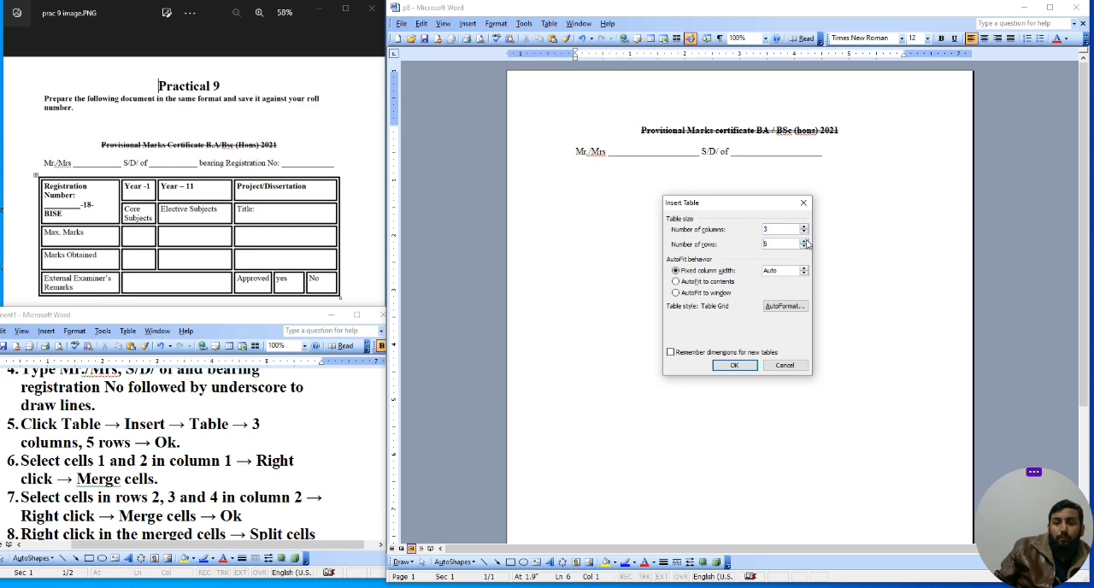
{"action": "left_click", "coordinate": [734, 365]}
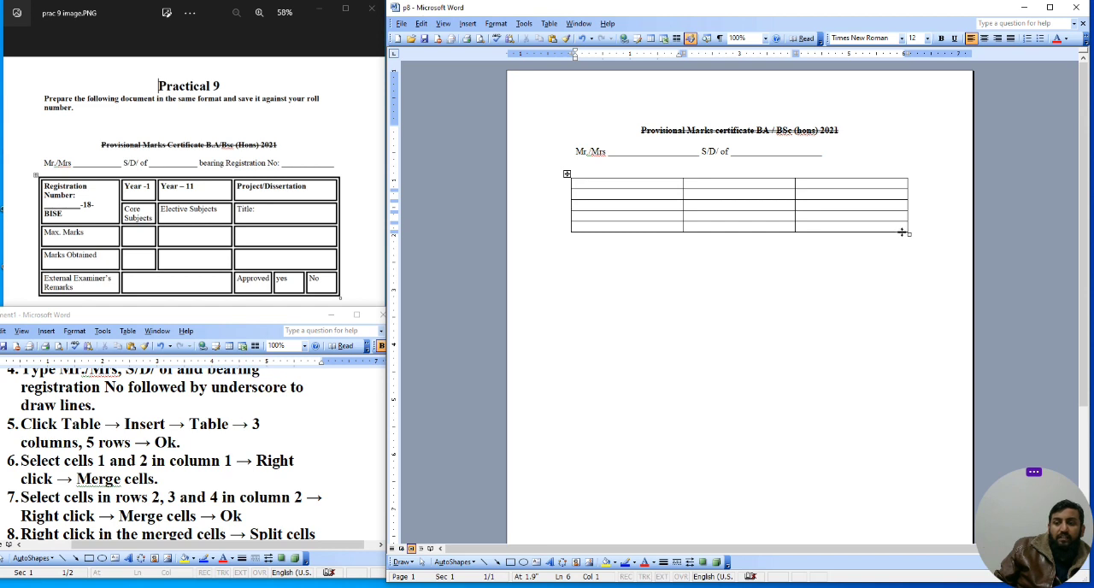
{"action": "left_click_drag", "start_coordinate": [908, 234], "coordinate": [911, 301]}
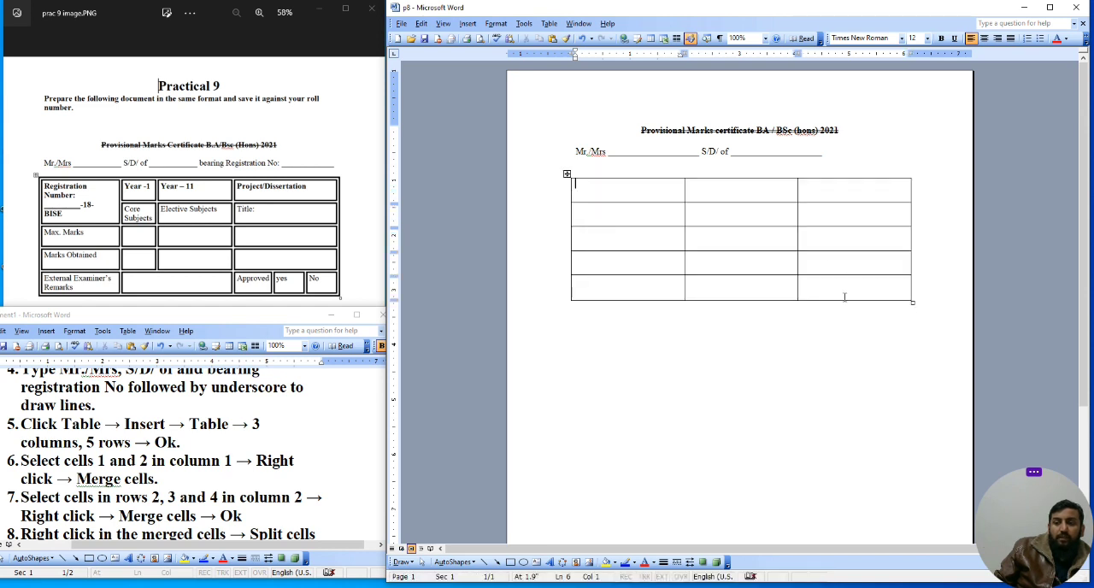
Step: Merge the first two cells of column 1 into one cell
{"action": "left_click_drag", "start_coordinate": [638, 193], "coordinate": [640, 210]}
{"action": "right_click", "coordinate": [641, 215]}
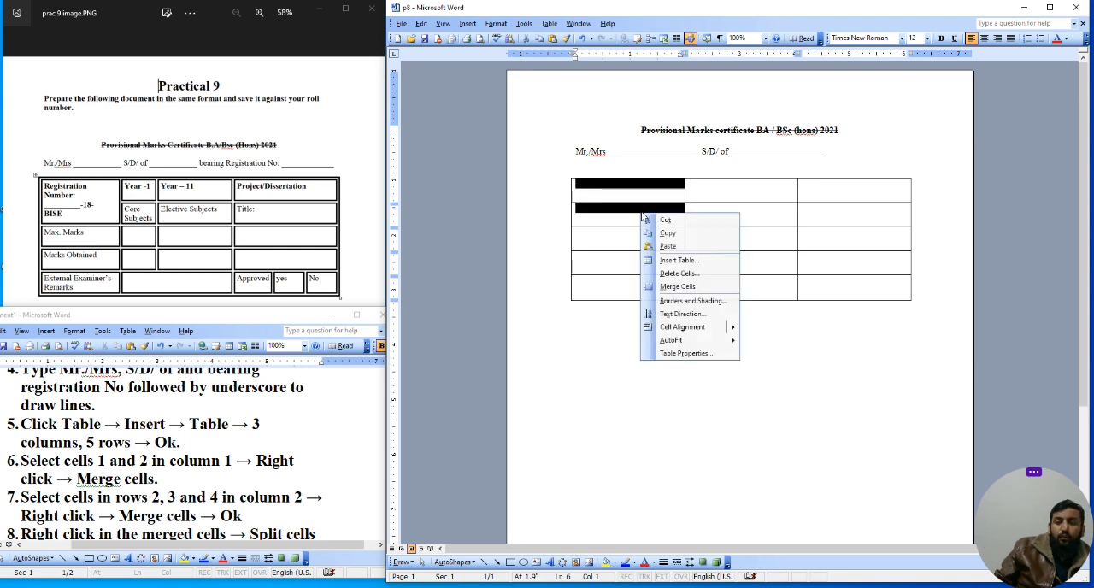
{"action": "left_click", "coordinate": [678, 287]}
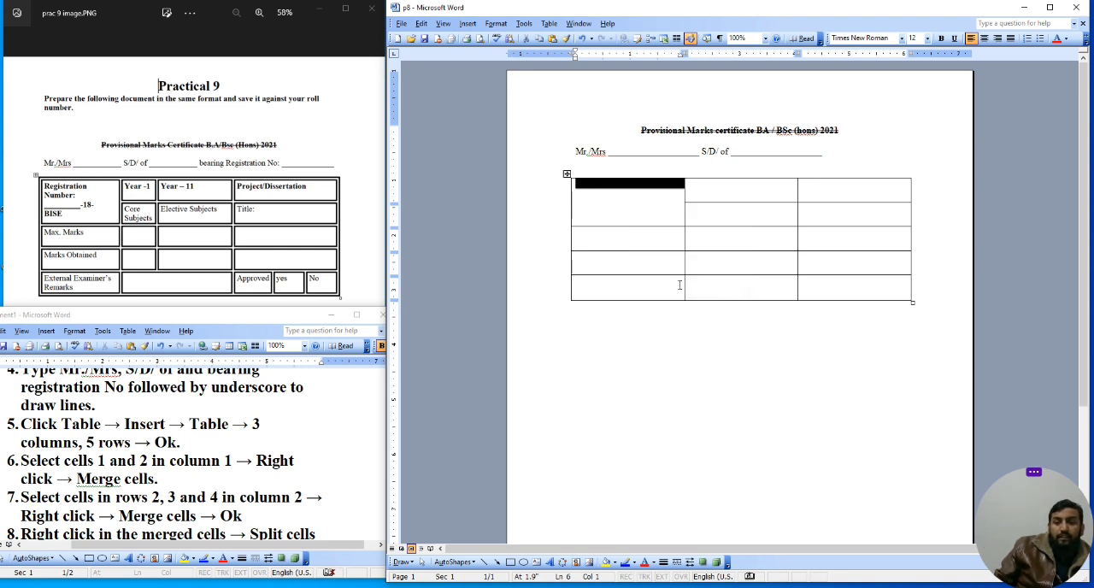
Step: Type Registration Number in the merged cell
{"action": "left_click", "coordinate": [621, 206]}
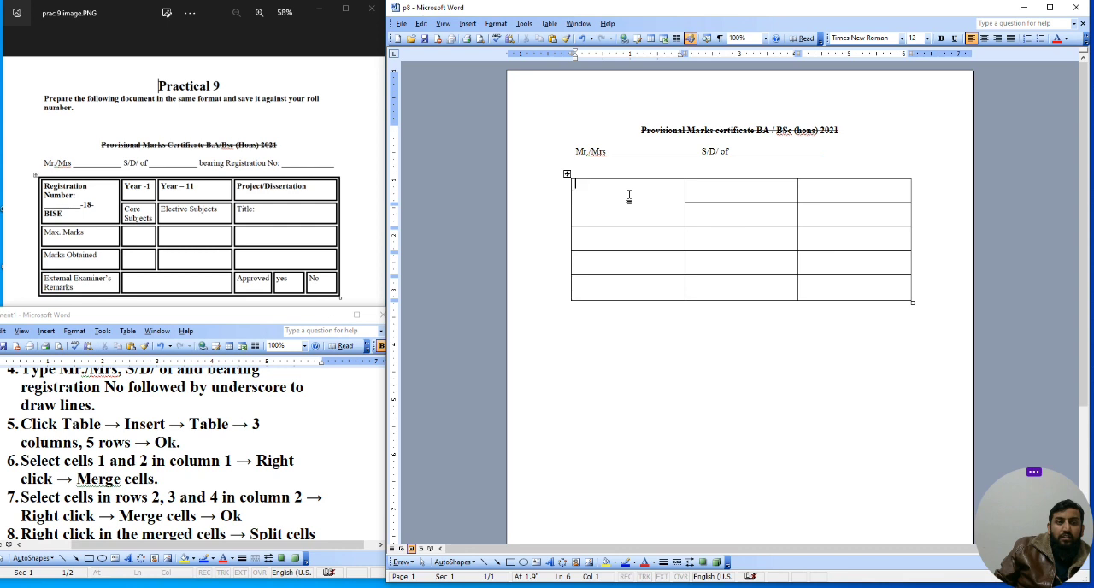
{"action": "type", "text": "Re"}
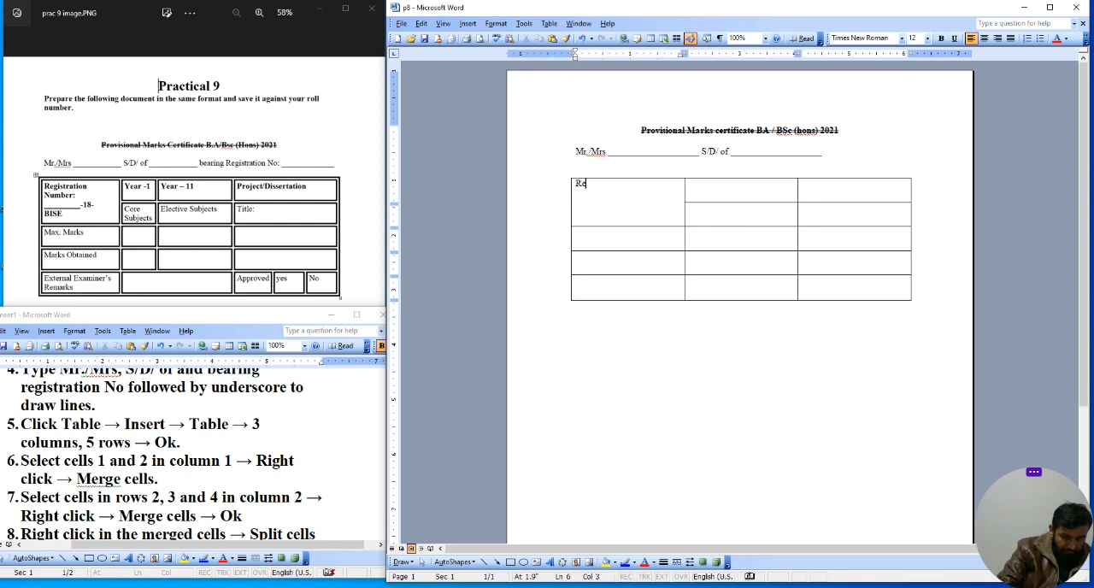
{"action": "type", "text": "gistration Num"}
{"action": "key", "text": "BackSpace"}
{"action": "key", "text": "BackSpace"}
{"action": "type", "text": "ber"}
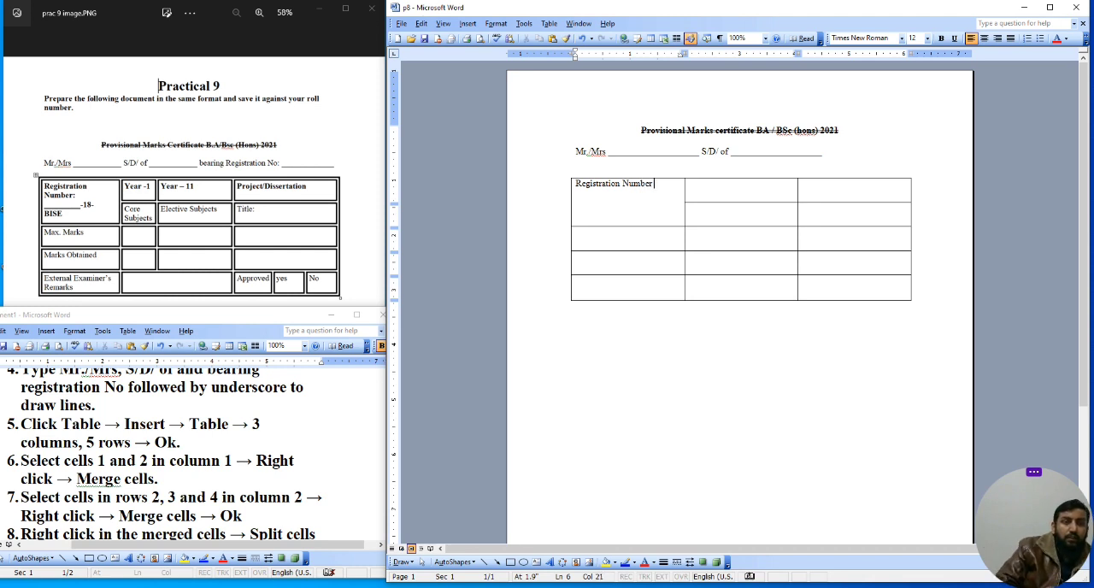
{"action": "type", "text": ":"}
Step: Add a second line with an underscore blank followed by 18 BISe, ignoring the spelling flag on BISe
{"action": "key", "text": "Return"}
{"action": "type", "text": "________________"}
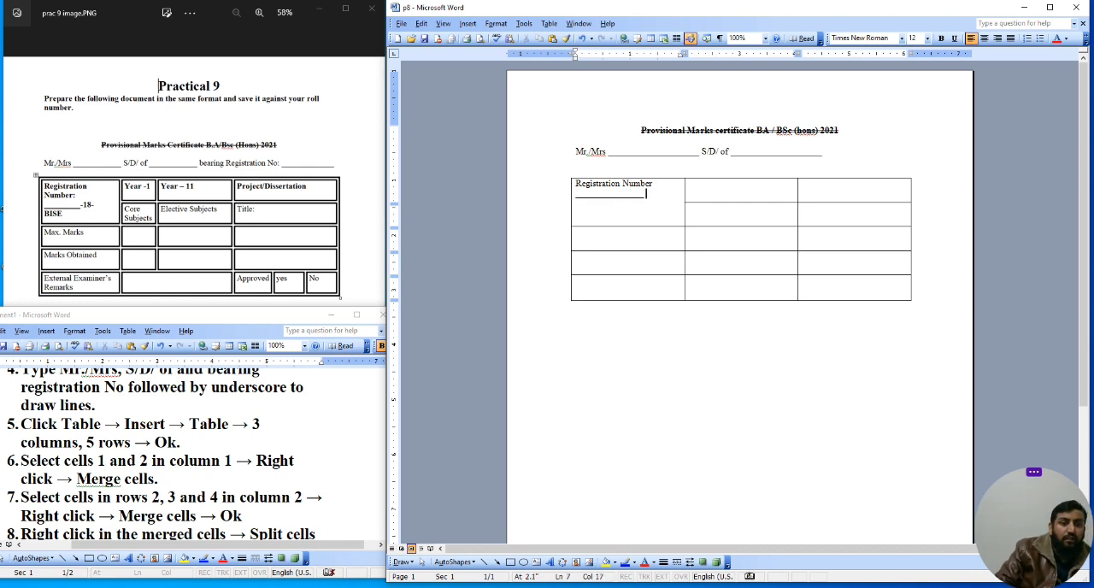
{"action": "type", "text": " 18"}
{"action": "type", "text": "BISe"}
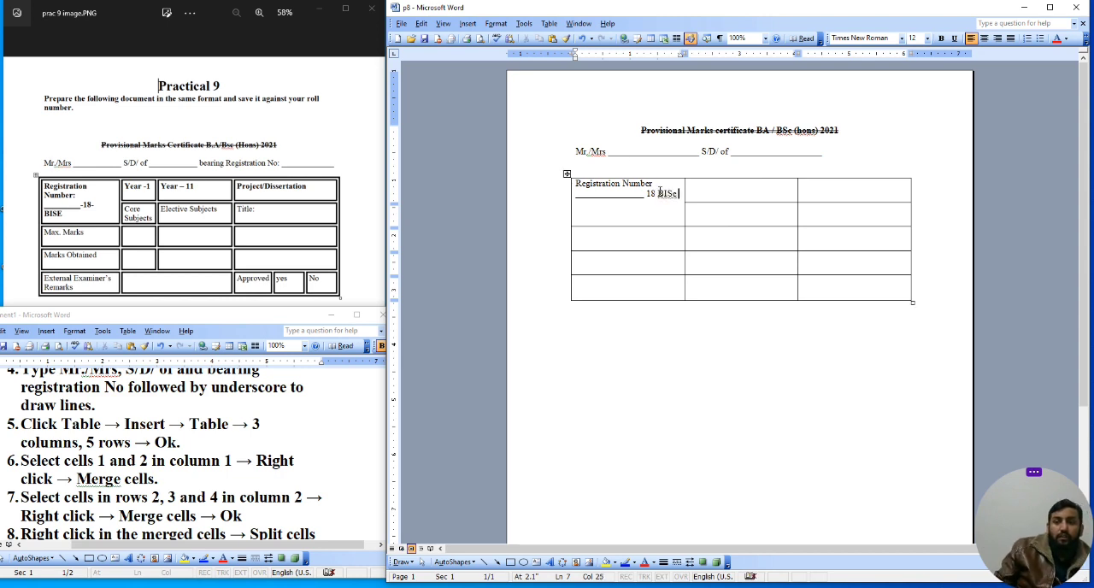
{"action": "right_click", "coordinate": [679, 197]}
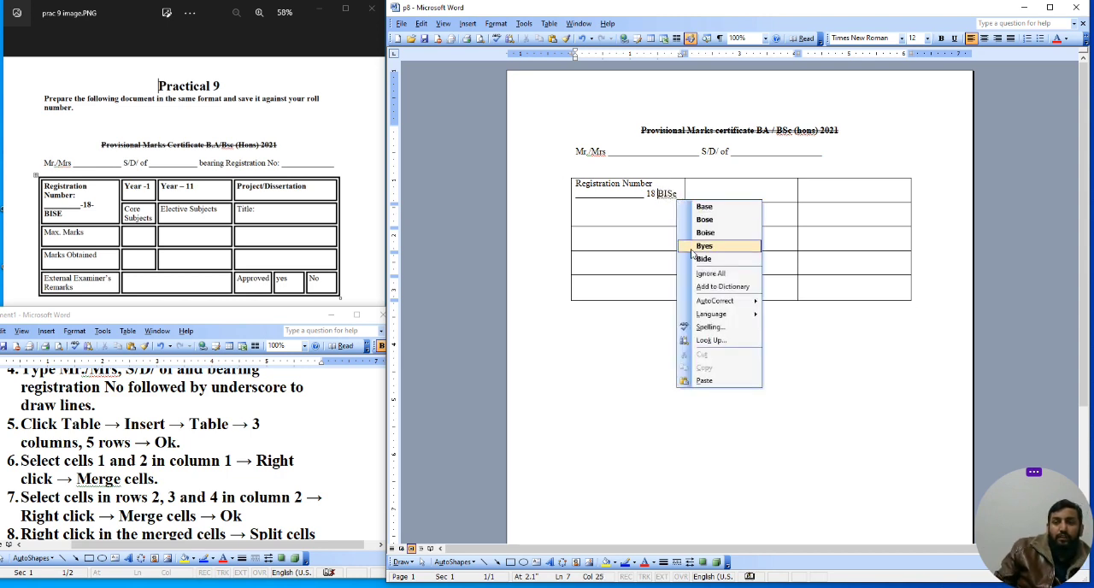
{"action": "left_click", "coordinate": [712, 273]}
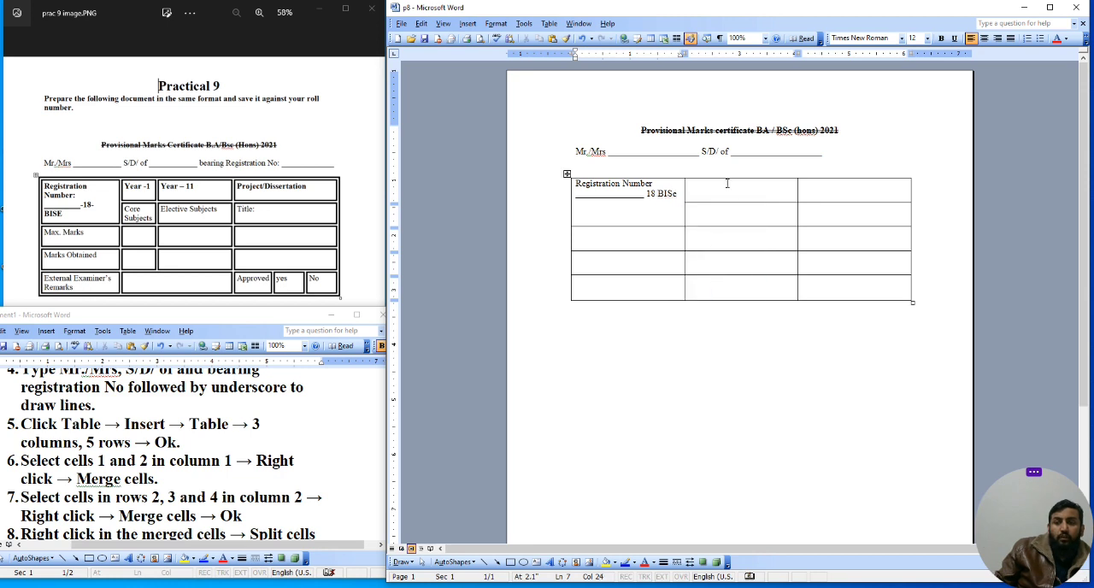
Step: Label the remaining first-column cells Max marks, Marks obt and External marks
{"action": "left_click", "coordinate": [610, 238]}
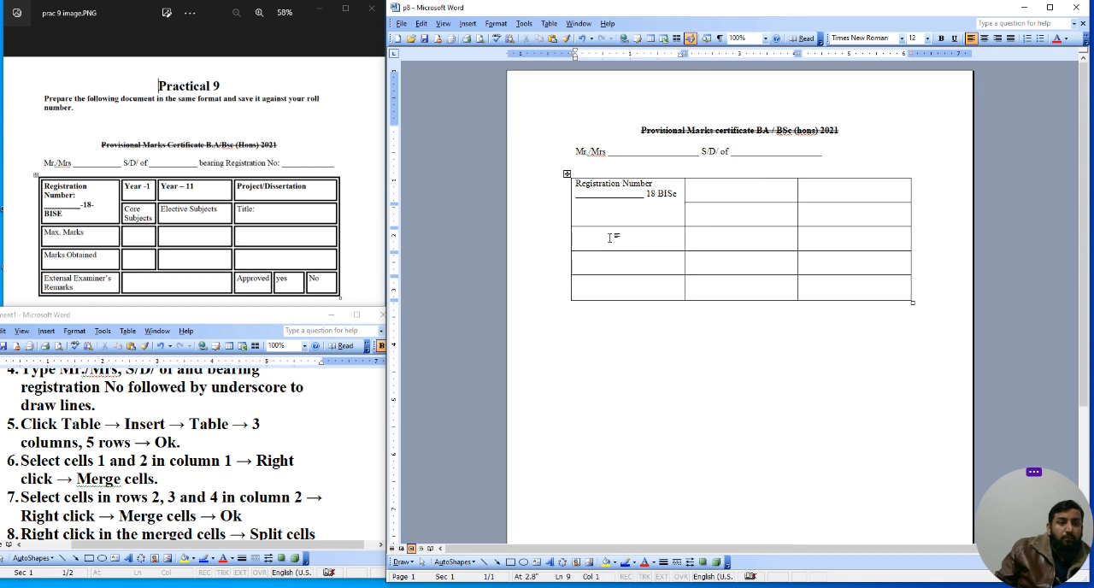
{"action": "type", "text": "Max."}
{"action": "type", "text": "marks"}
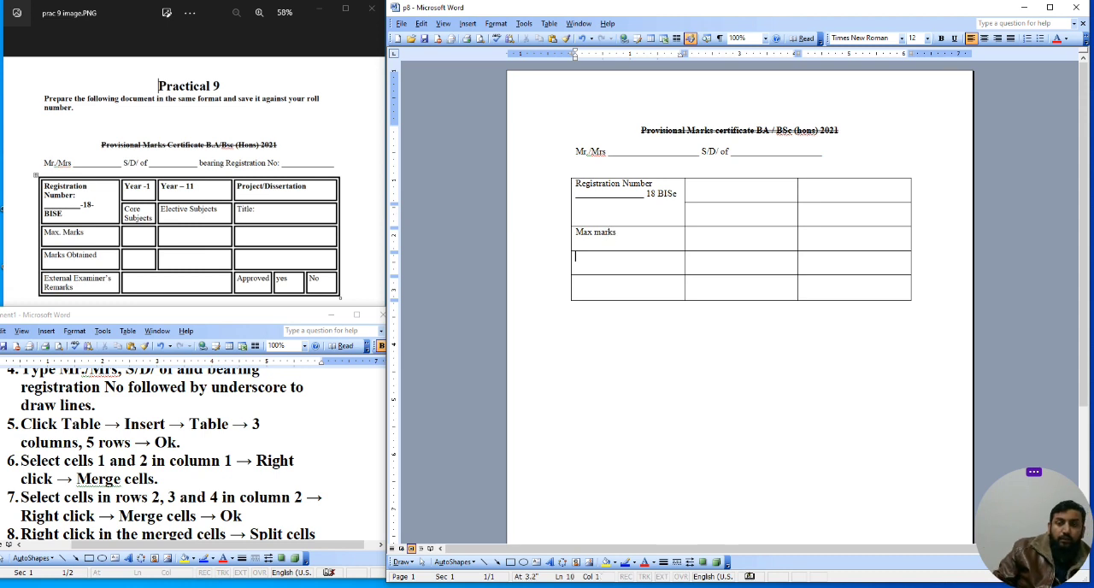
{"action": "type", "text": "marks obt"}
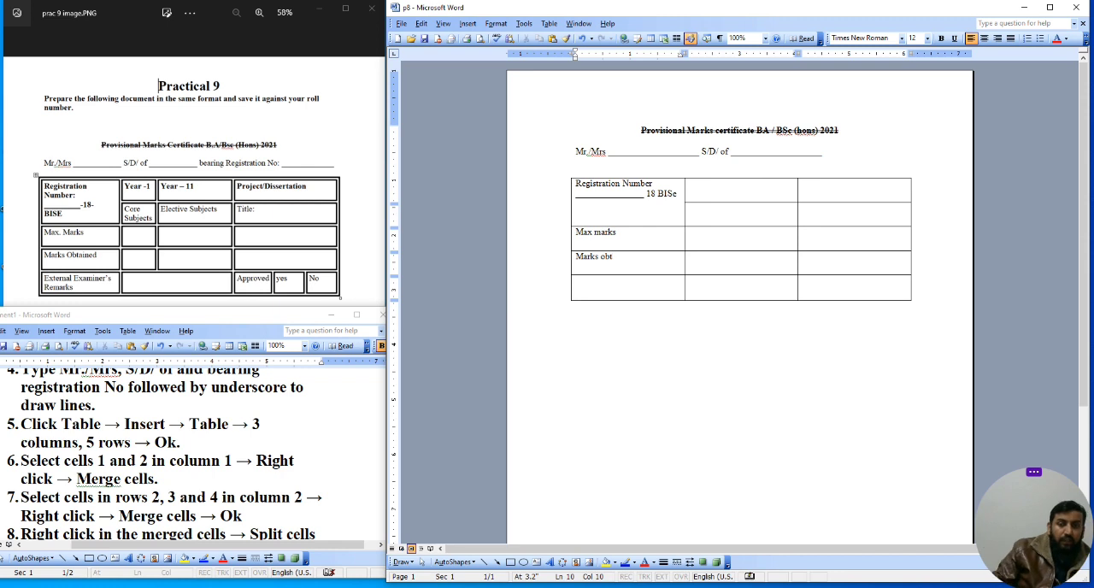
{"action": "type", "text": "e"}
{"action": "type", "text": "xter"}
{"action": "type", "text": "nel mae"}
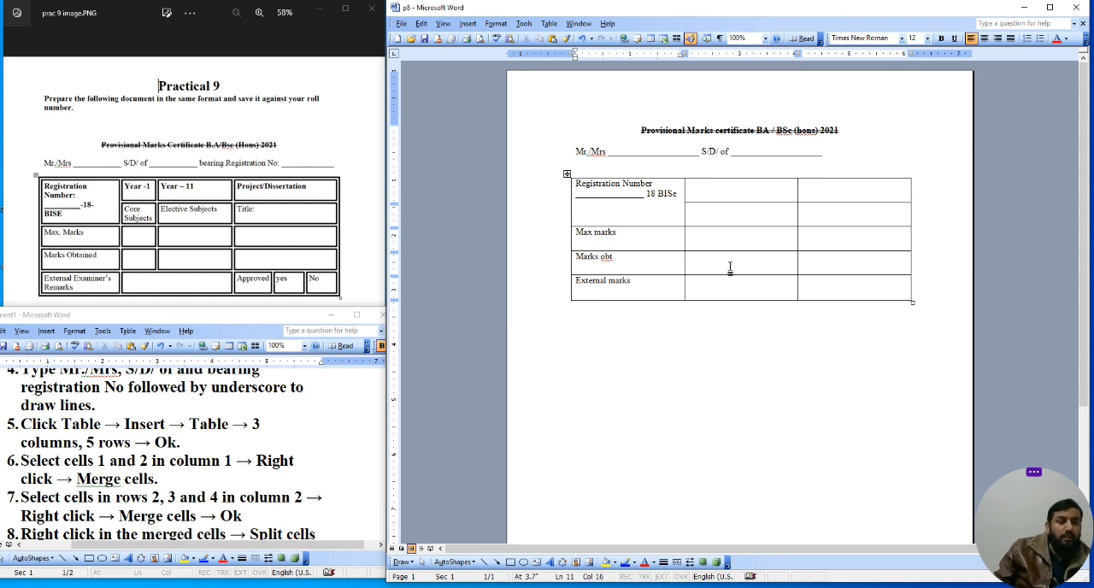
Step: Split the first-row cell of column 2 into two columns
{"action": "left_click_drag", "start_coordinate": [725, 189], "coordinate": [723, 246]}
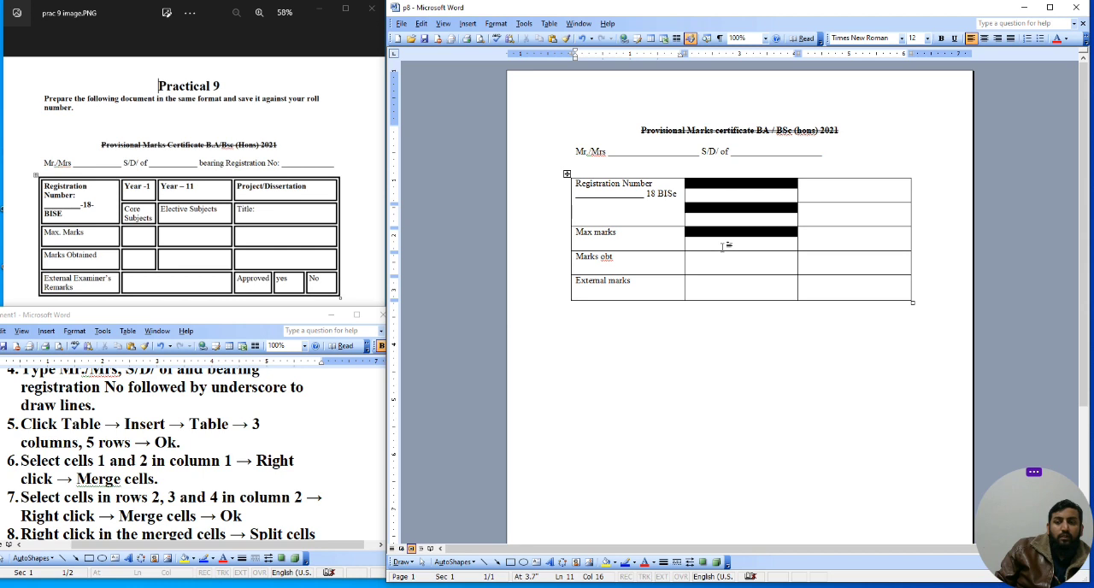
{"action": "left_click", "coordinate": [723, 246]}
{"action": "right_click", "coordinate": [740, 191]}
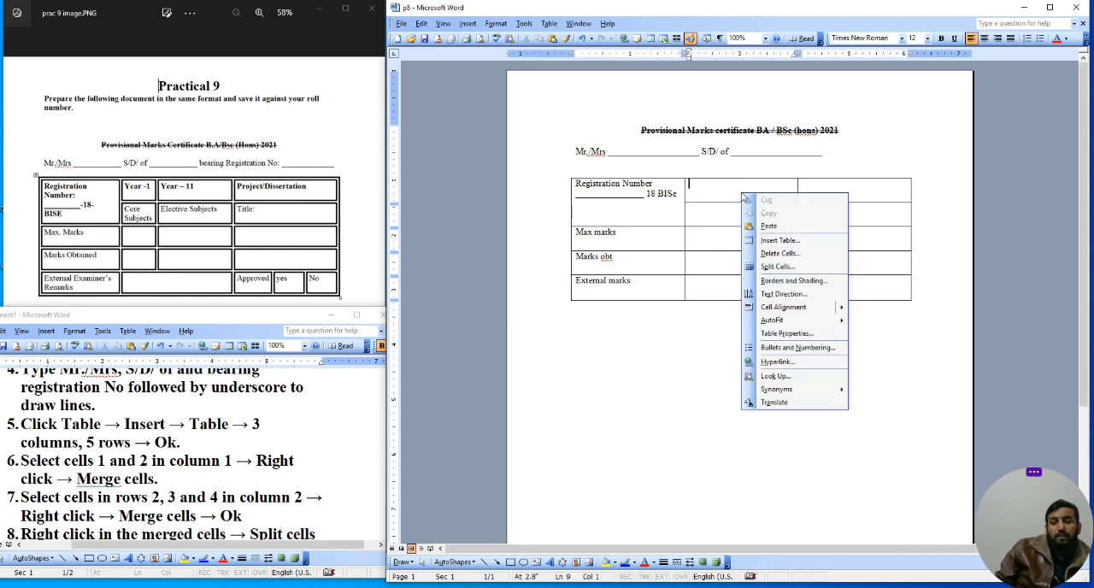
{"action": "left_click", "coordinate": [771, 266]}
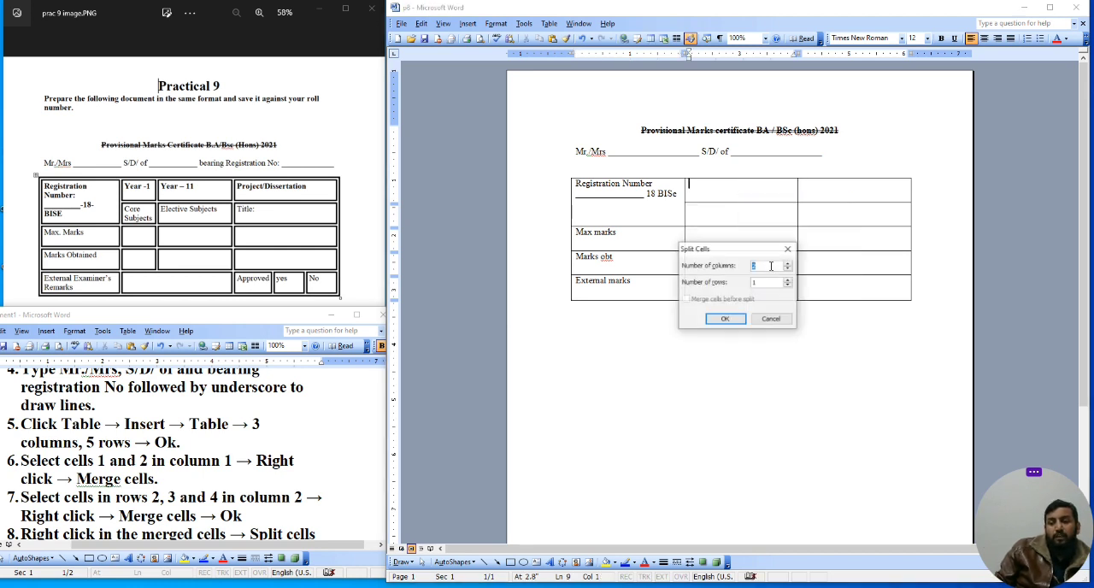
{"action": "left_click", "coordinate": [733, 317]}
{"action": "left_click_drag", "start_coordinate": [771, 201], "coordinate": [748, 205]}
{"action": "left_click", "coordinate": [759, 195]}
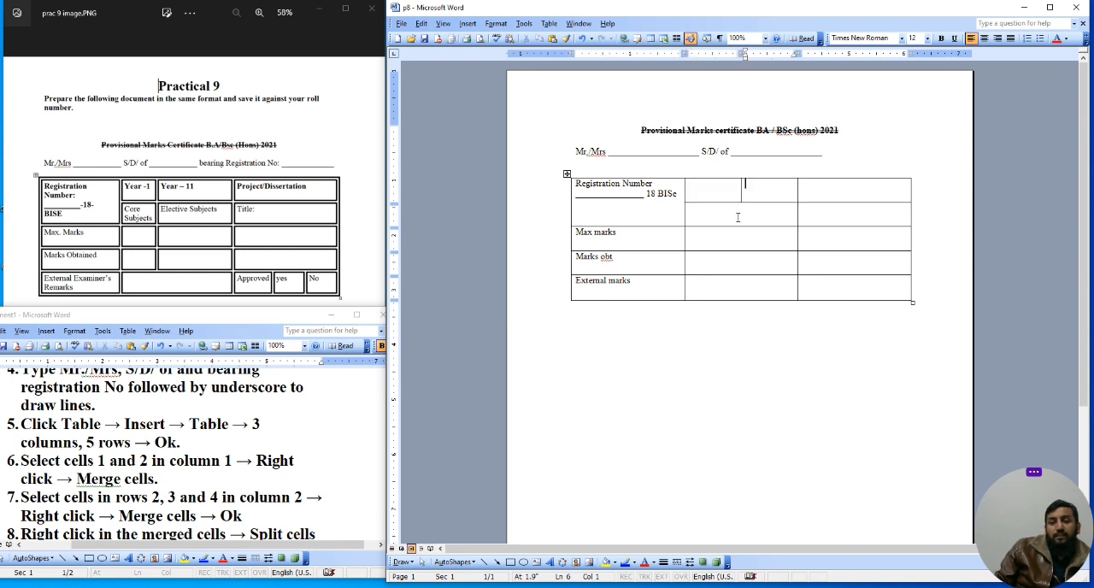
Step: Split the column 2 cells in rows 2, 3 and 4 into two columns each
{"action": "right_click", "coordinate": [737, 217]}
{"action": "left_click", "coordinate": [766, 289]}
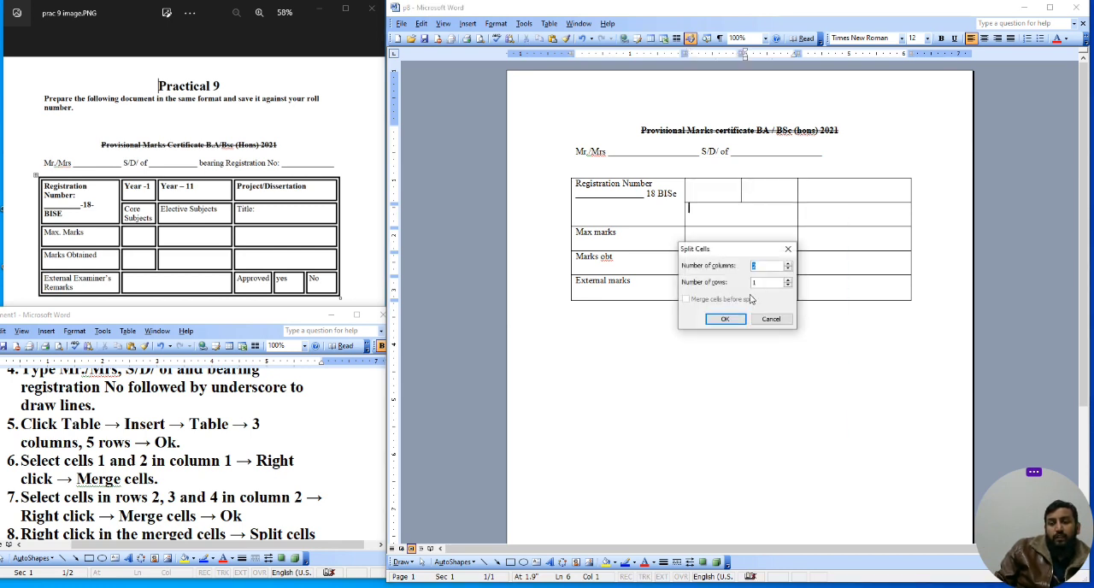
{"action": "left_click", "coordinate": [724, 318]}
{"action": "right_click", "coordinate": [729, 237]}
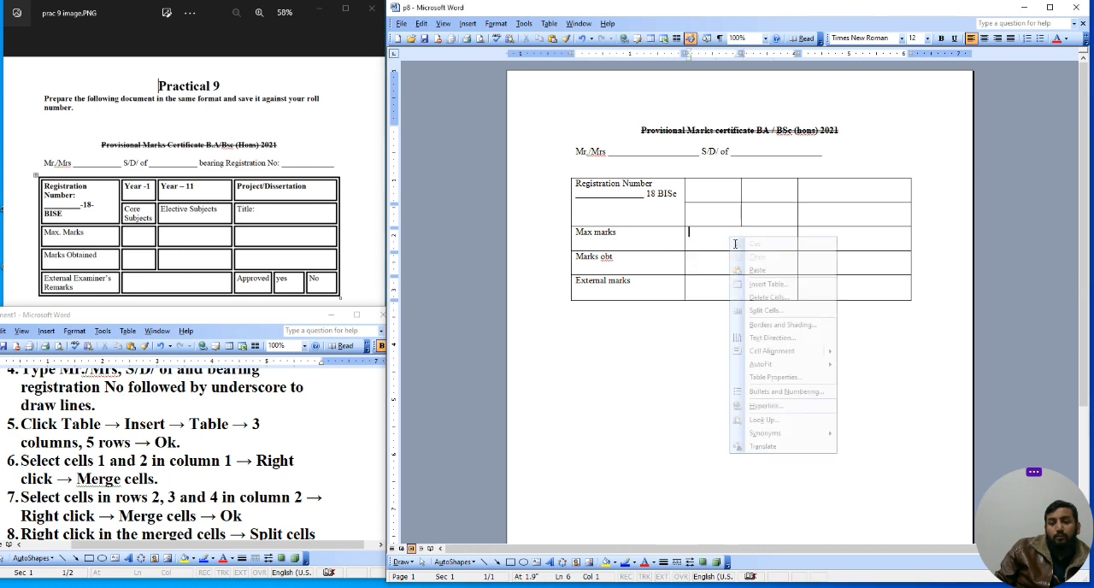
{"action": "left_click", "coordinate": [765, 311]}
{"action": "left_click", "coordinate": [725, 317]}
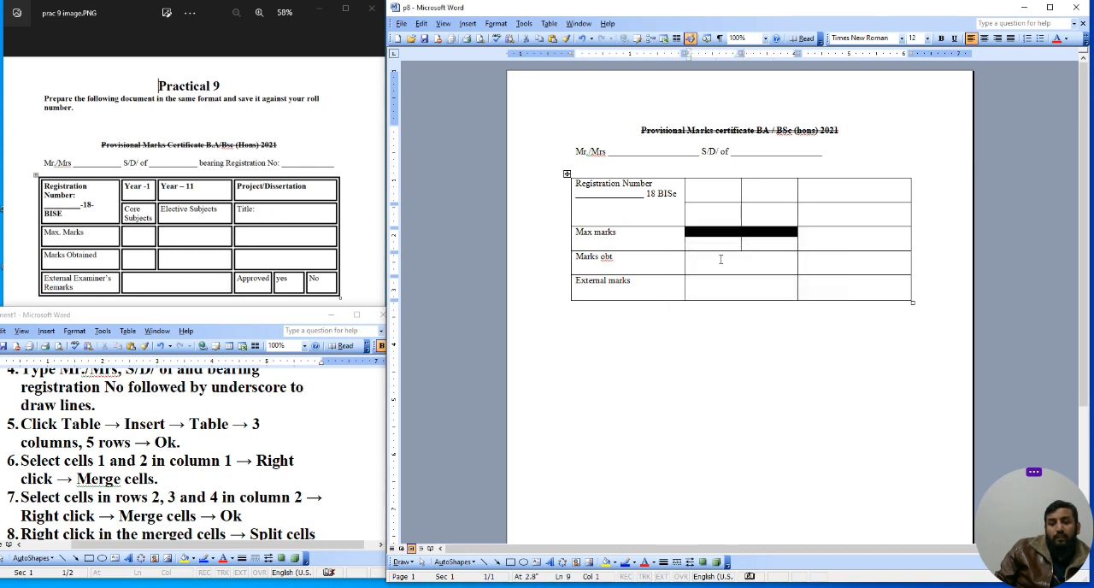
{"action": "right_click", "coordinate": [720, 259]}
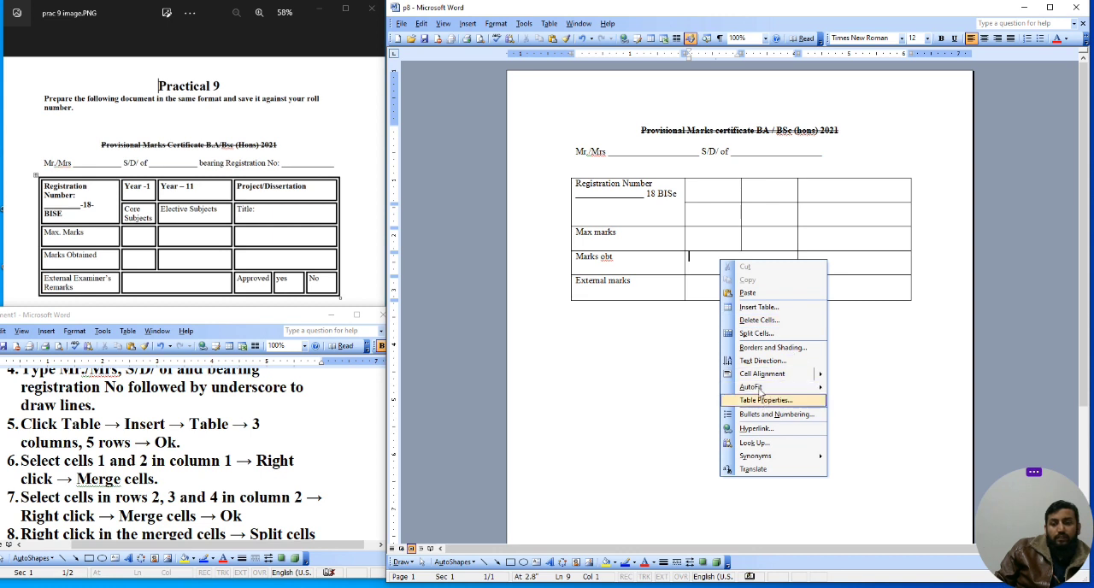
{"action": "left_click", "coordinate": [737, 333]}
{"action": "left_click", "coordinate": [724, 319]}
Step: Split the last cell of the External marks row into three columns
{"action": "left_click", "coordinate": [861, 291]}
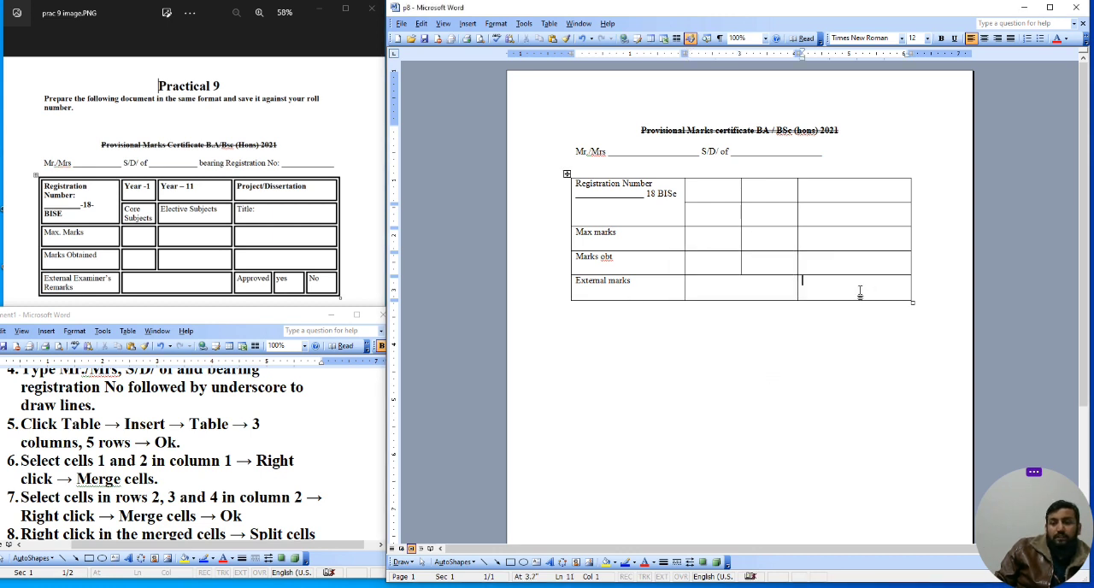
{"action": "right_click", "coordinate": [861, 290]}
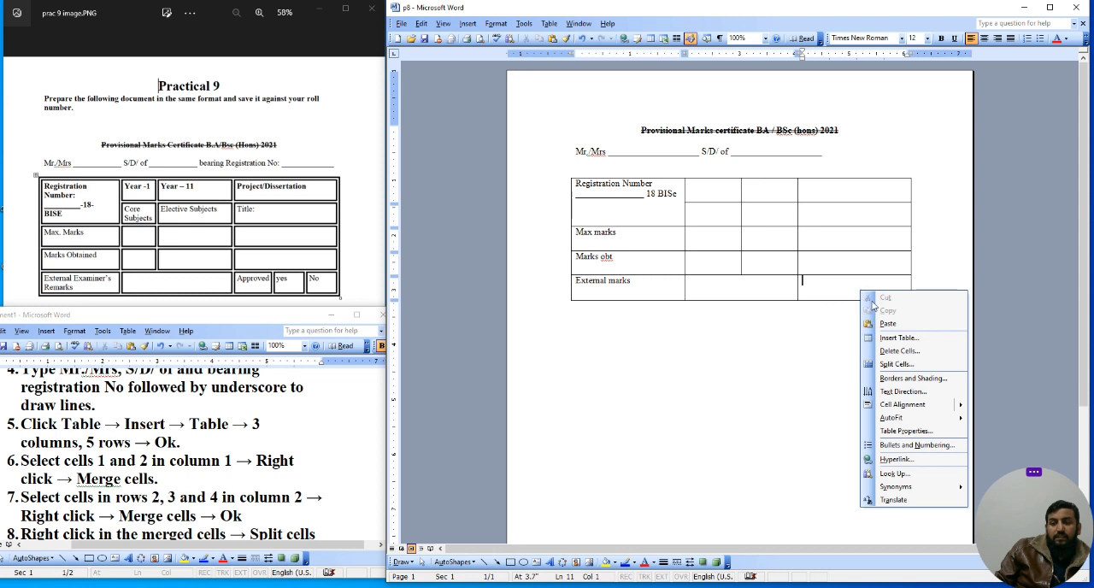
{"action": "left_click", "coordinate": [894, 366]}
{"action": "left_click", "coordinate": [788, 265]}
{"action": "left_click", "coordinate": [725, 318]}
{"action": "left_click", "coordinate": [911, 332]}
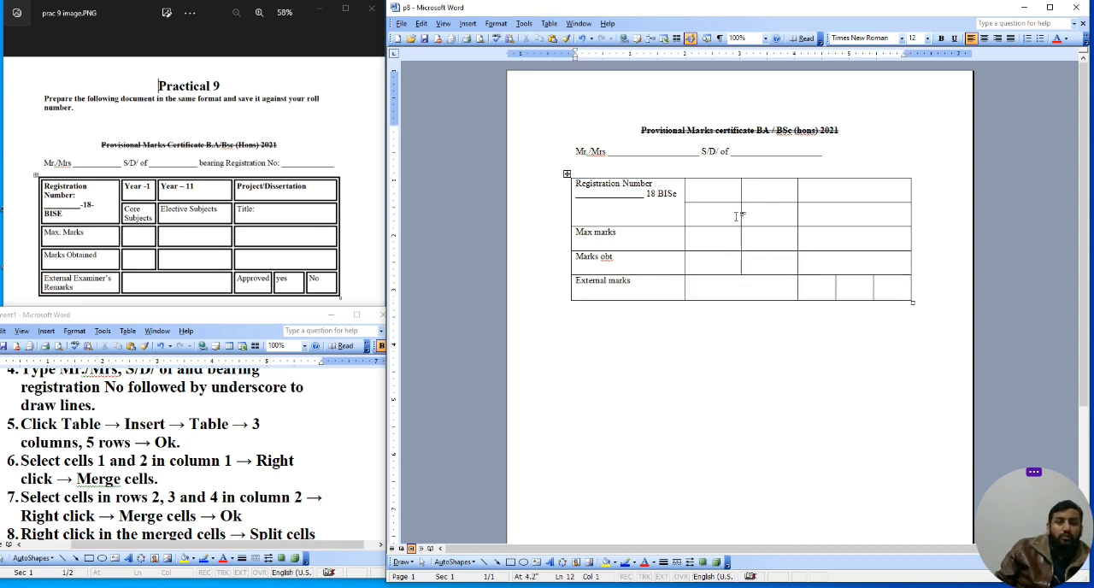
Step: Fill the three split cells with Approved, Yes and No
{"action": "left_click", "coordinate": [817, 292]}
{"action": "type", "text": "Approved"}
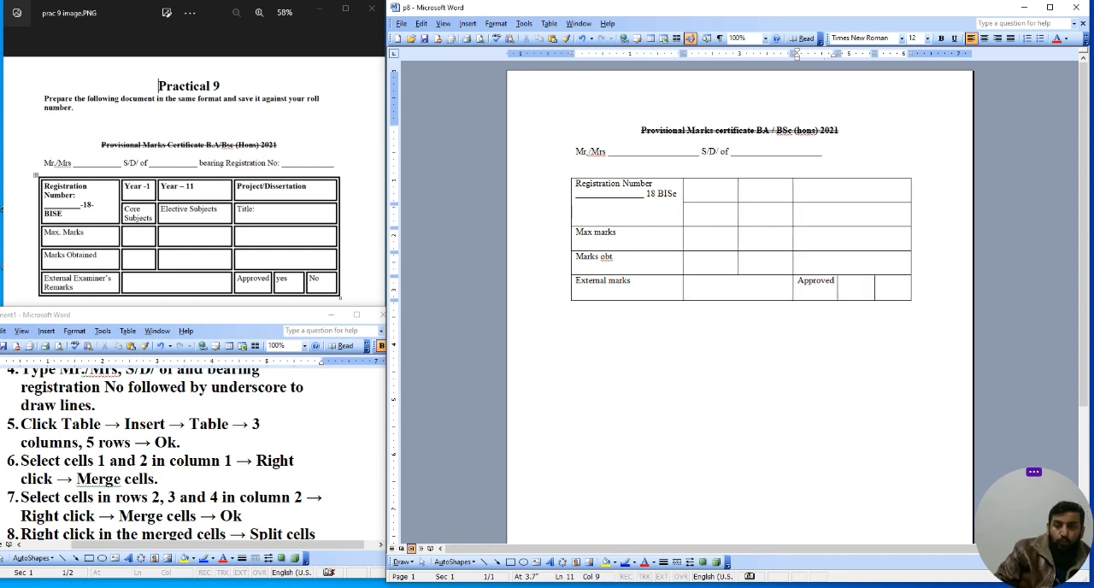
{"action": "key", "text": "Tab"}
{"action": "type", "text": "Yes"}
{"action": "key", "text": "Tab"}
{"action": "type", "text": "No"}
Step: Type Project in the top cell of column 3 and Title: in the cell below it
{"action": "left_click", "coordinate": [848, 192]}
{"action": "type", "text": "Projecrt"}
{"action": "key", "text": "BackSpace"}
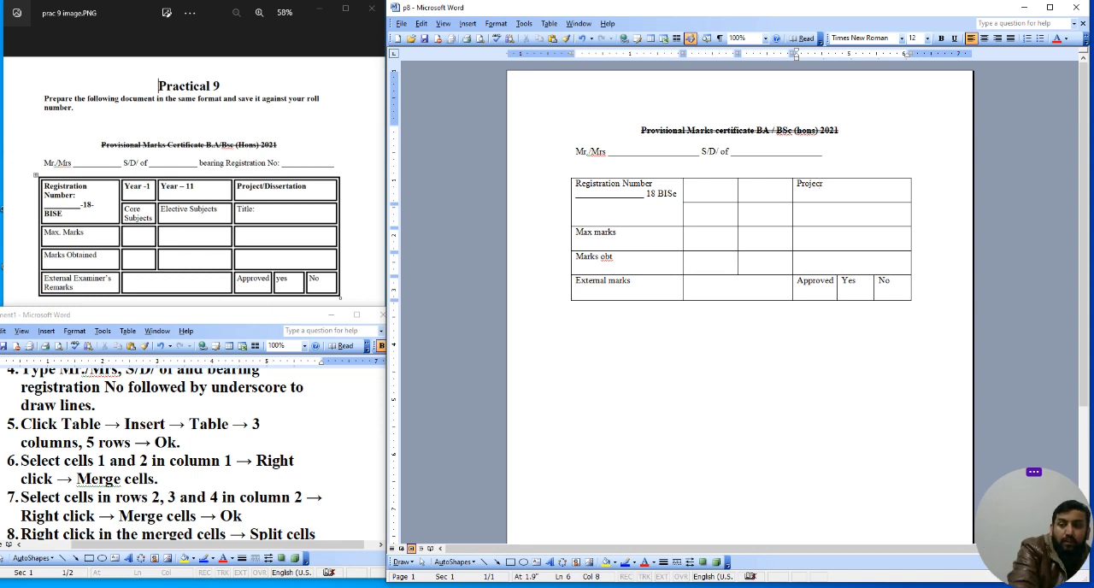
{"action": "type", "text": "t"}
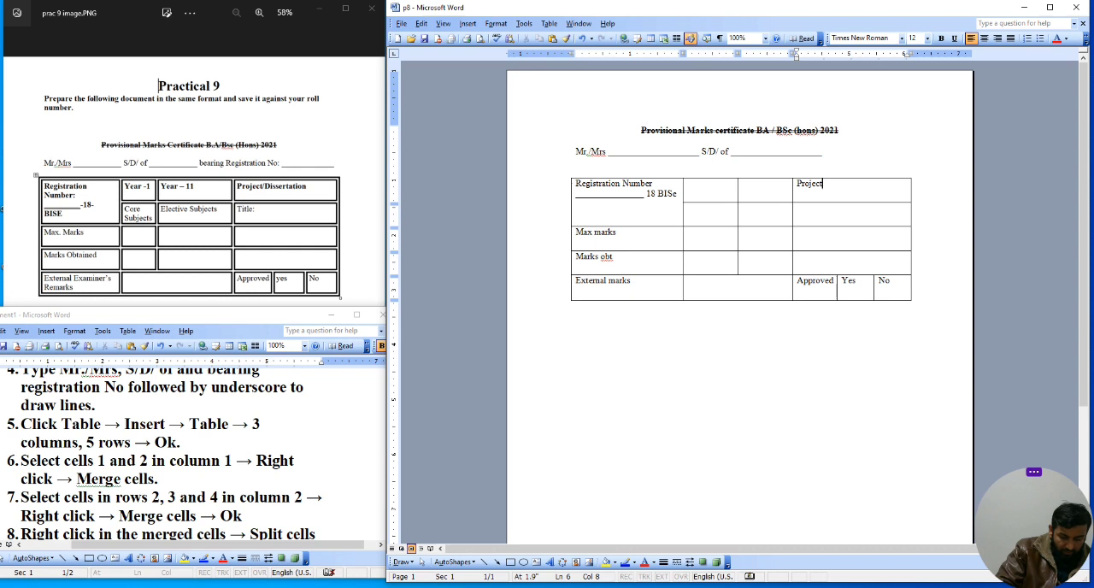
{"action": "type", "text": "t"}
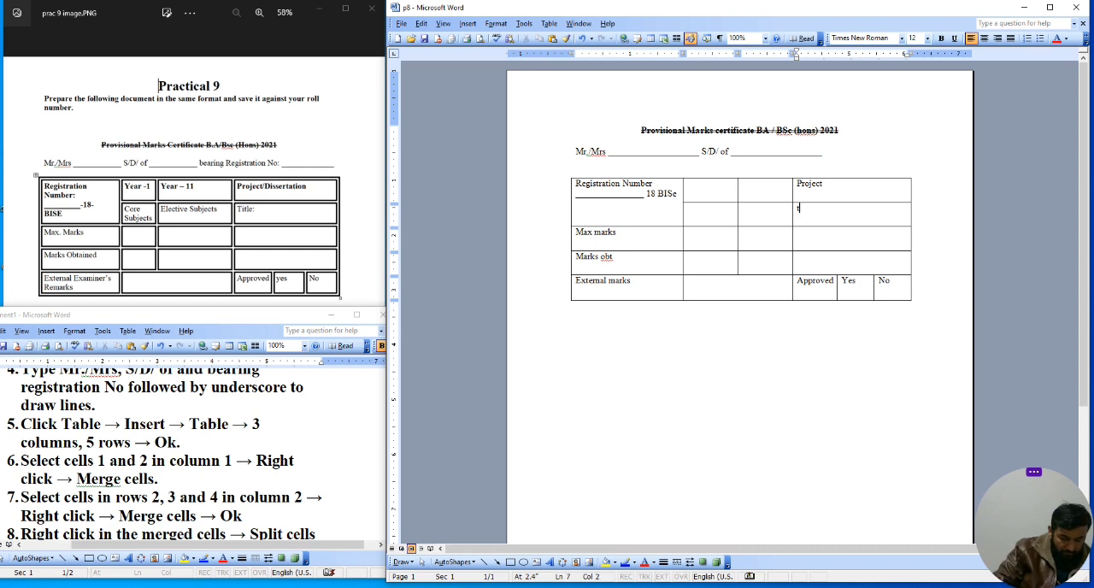
{"action": "type", "text": "itle"}
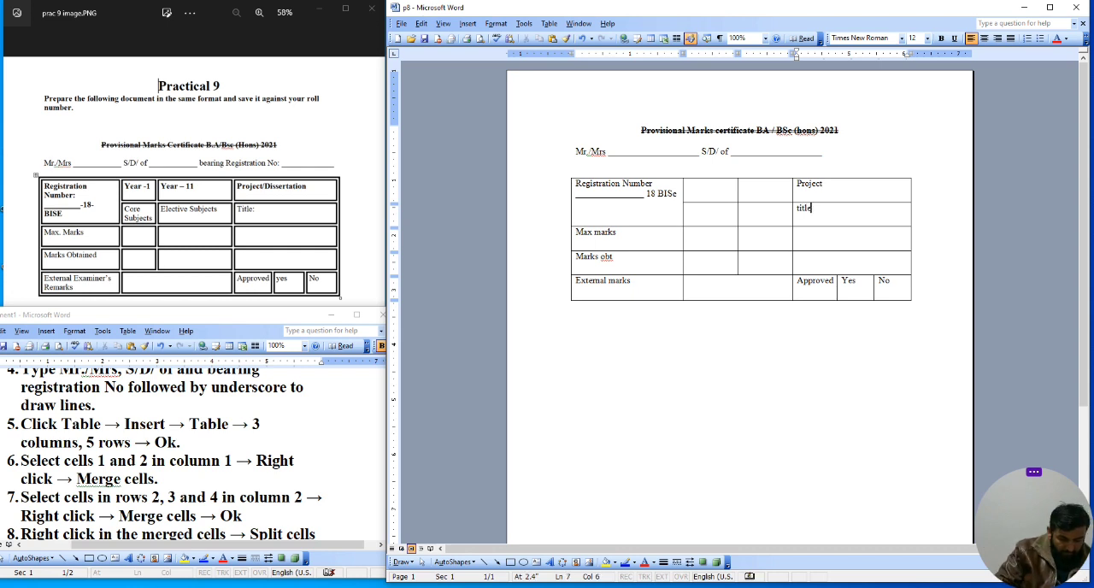
{"action": "key", "text": "BackSpace"}
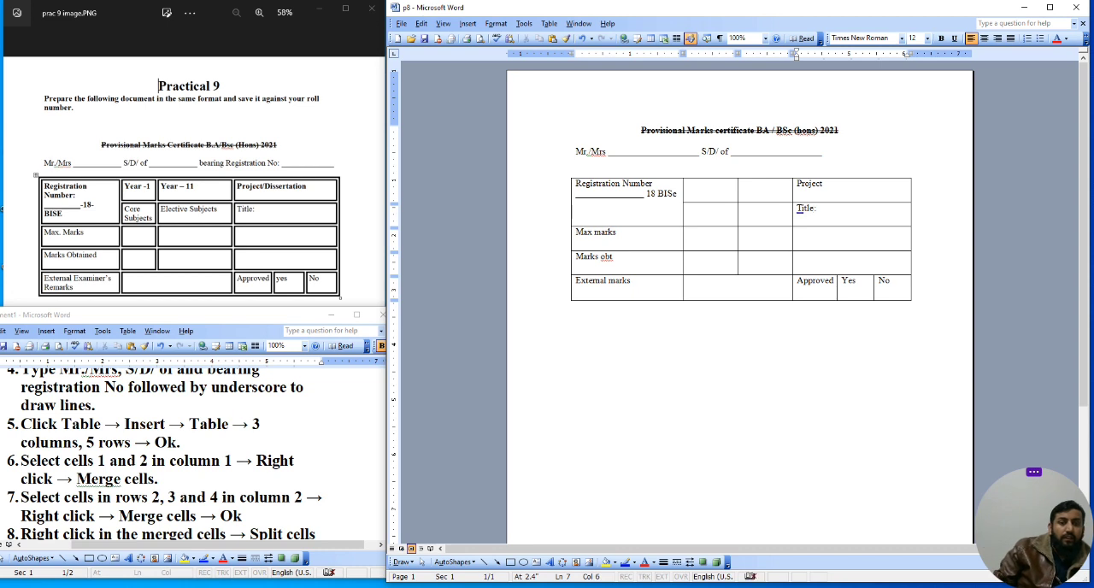
Step: Type Elective in the second-row cell beside Title:
{"action": "left_click", "coordinate": [742, 208]}
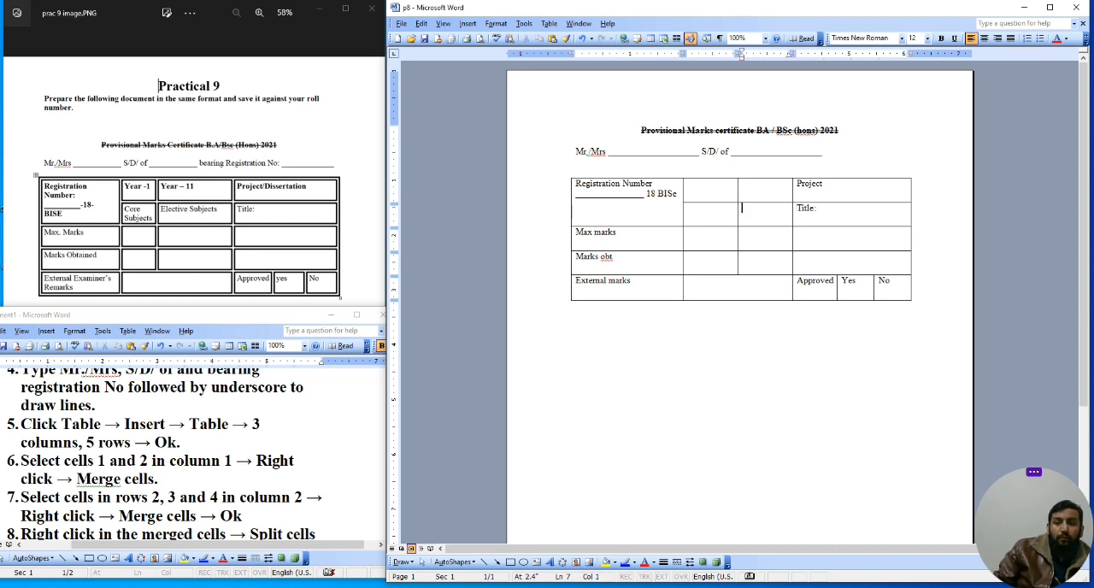
{"action": "type", "text": "leect"}
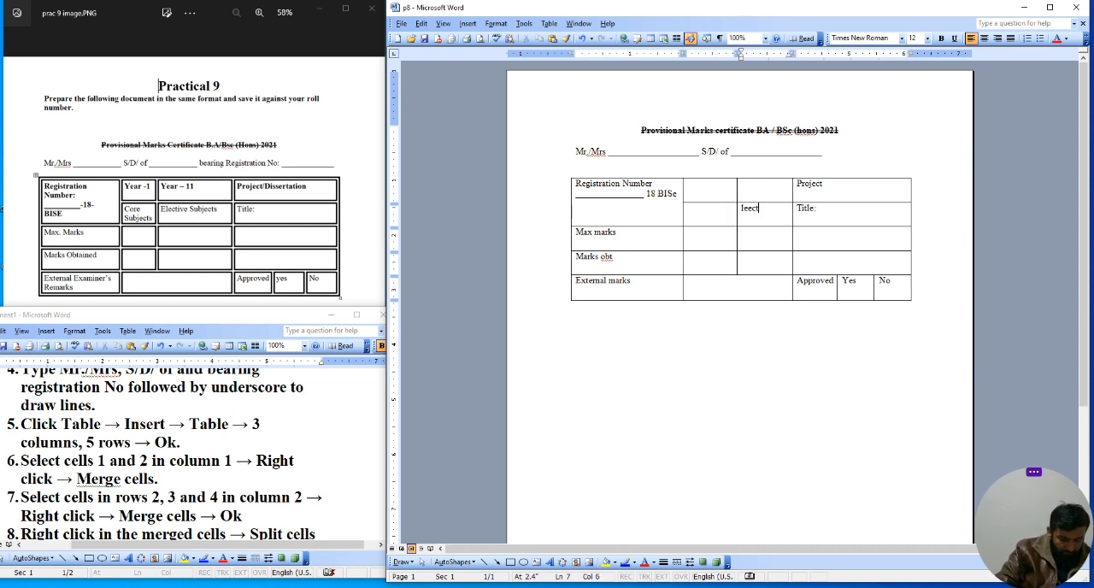
{"action": "type", "text": "ive"}
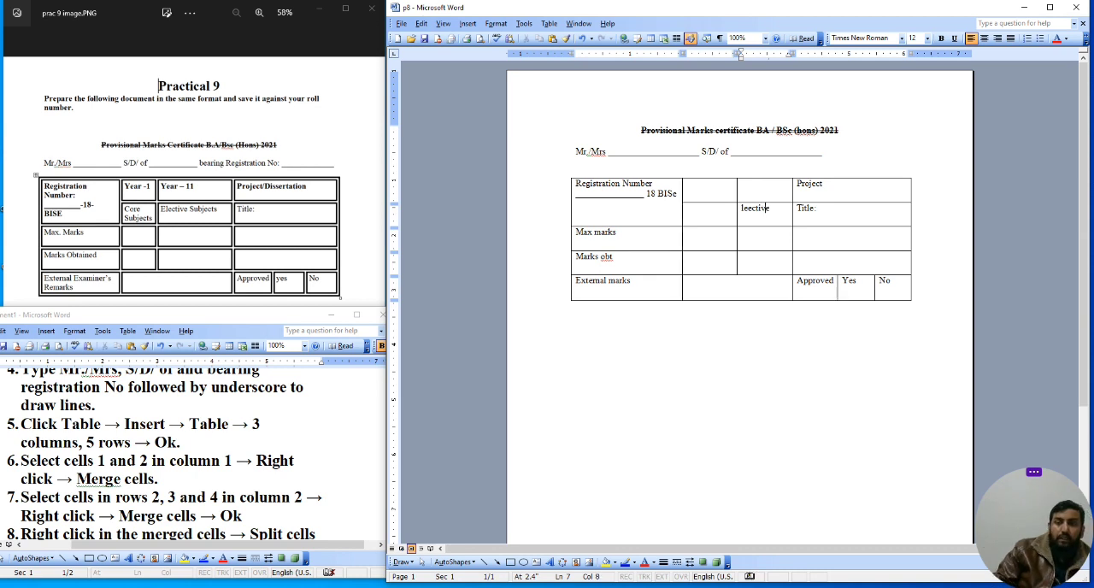
{"action": "key", "text": "Left"}
{"action": "key", "text": "Left"}
{"action": "key", "text": "BackSpace"}
{"action": "key", "text": "BackSpace"}
{"action": "type", "text": "El"}
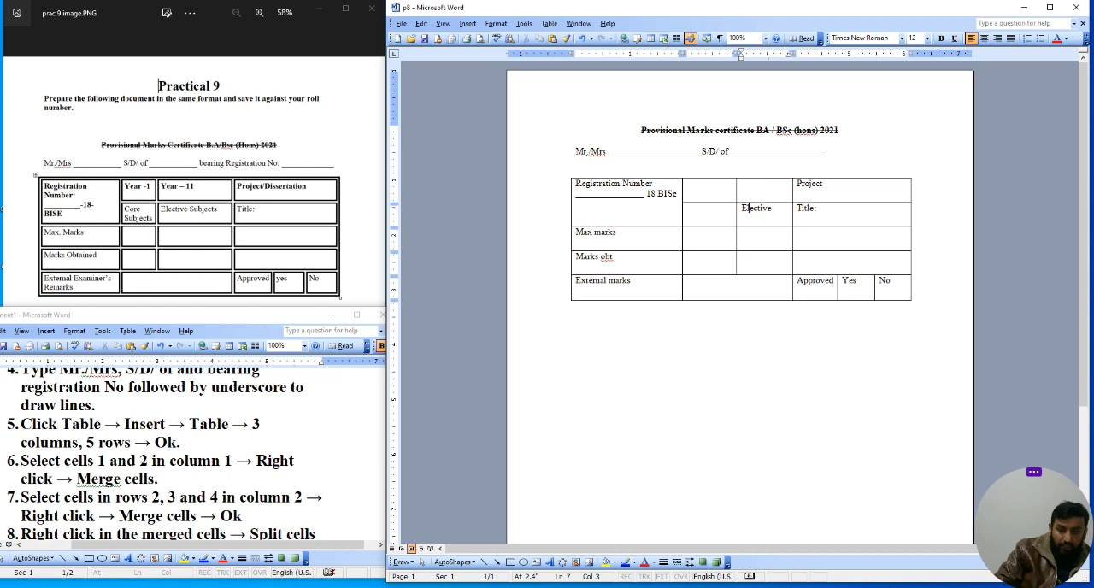
Step: Type Core subject in the second-row cell to the left of Elective
{"action": "key", "text": "Left"}
{"action": "key", "text": "Left"}
{"action": "type", "text": "core s"}
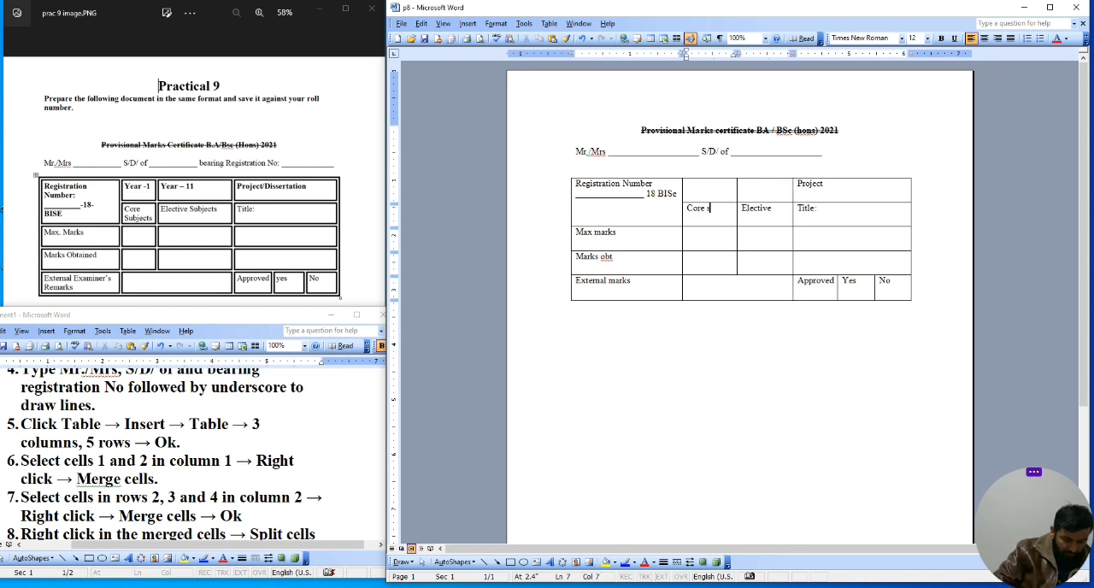
{"action": "type", "text": "ubject"}
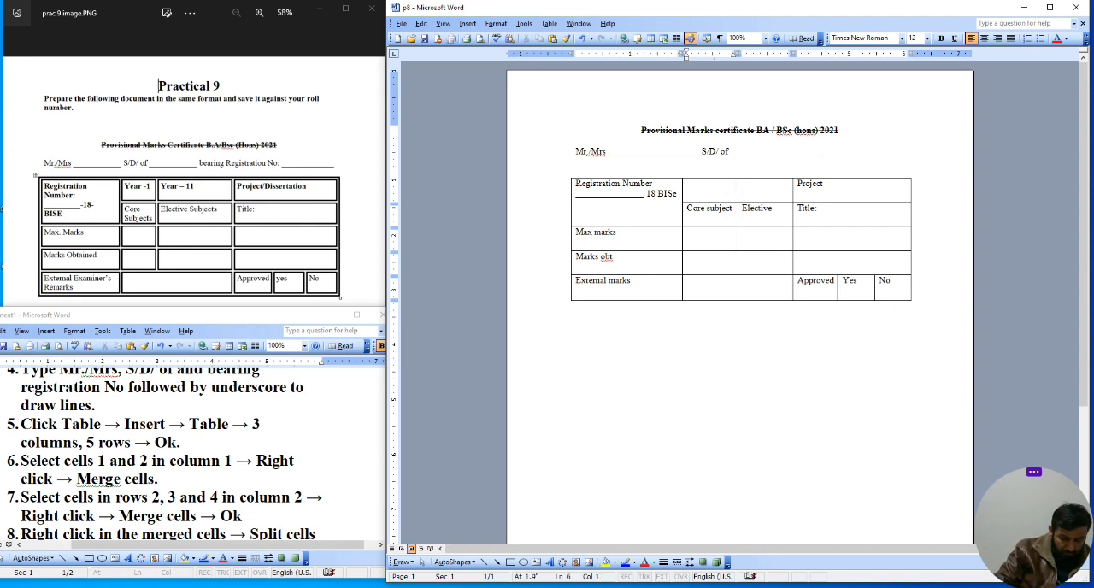
{"action": "type", "text": "year"}
Step: Type Year I and Year II in the two top-row cells beside Registration Number
{"action": "key", "text": "Tab"}
{"action": "type", "text": "Year II"}
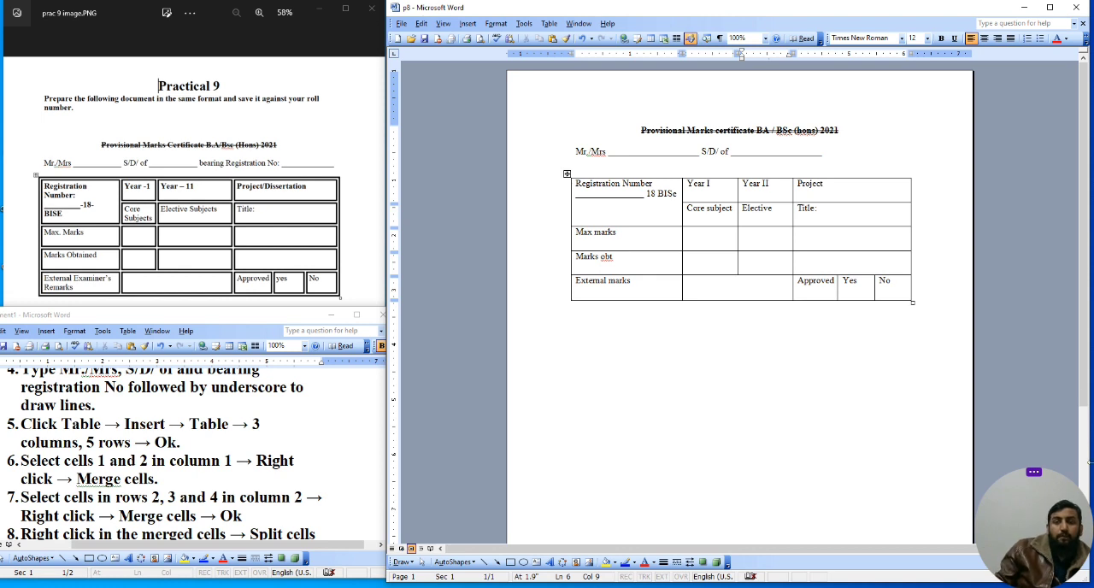
Step: Apply a double-line border 1½ pt wide to all cells of the whole table
{"action": "left_click", "coordinate": [250, 460]}
{"action": "scroll", "coordinate": [251, 460], "scroll_direction": "down", "scroll_amount": 4}
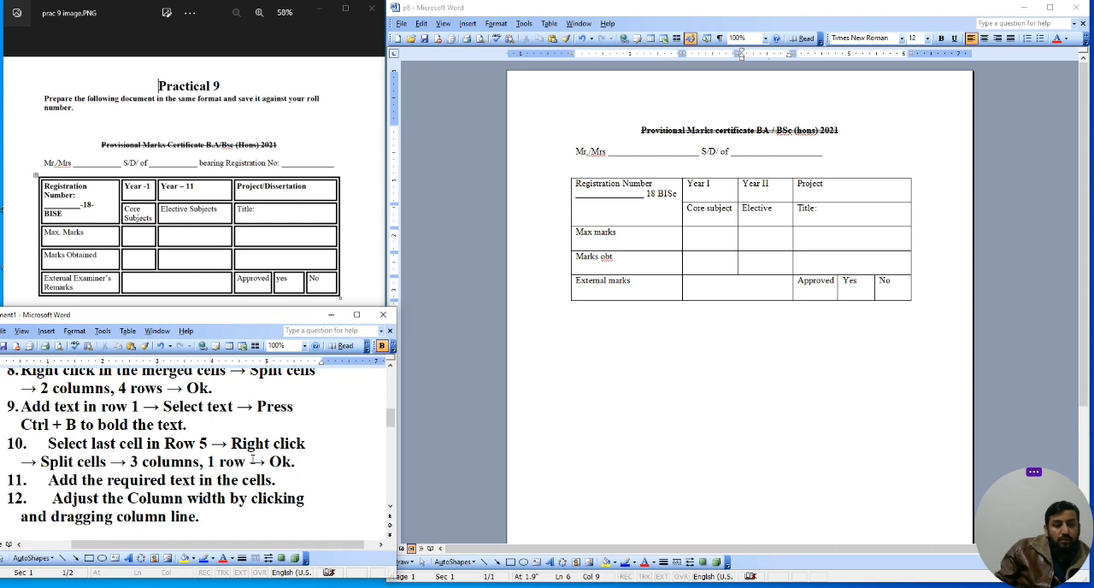
{"action": "scroll", "coordinate": [261, 446], "scroll_direction": "down", "scroll_amount": 1}
{"action": "scroll", "coordinate": [261, 446], "scroll_direction": "up", "scroll_amount": 2}
{"action": "scroll", "coordinate": [261, 446], "scroll_direction": "down", "scroll_amount": 1}
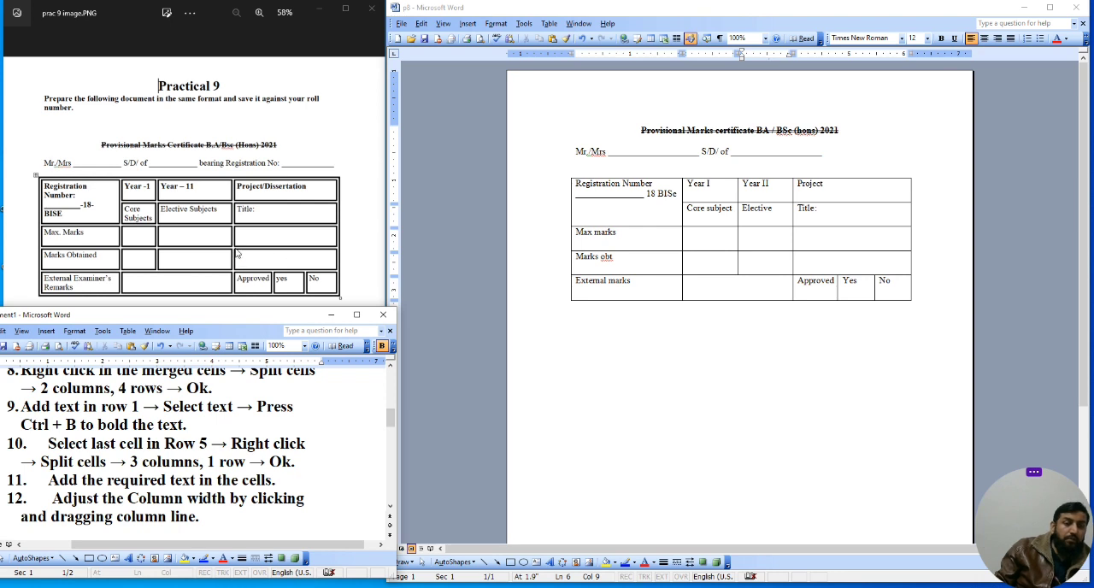
{"action": "left_click", "coordinate": [755, 261]}
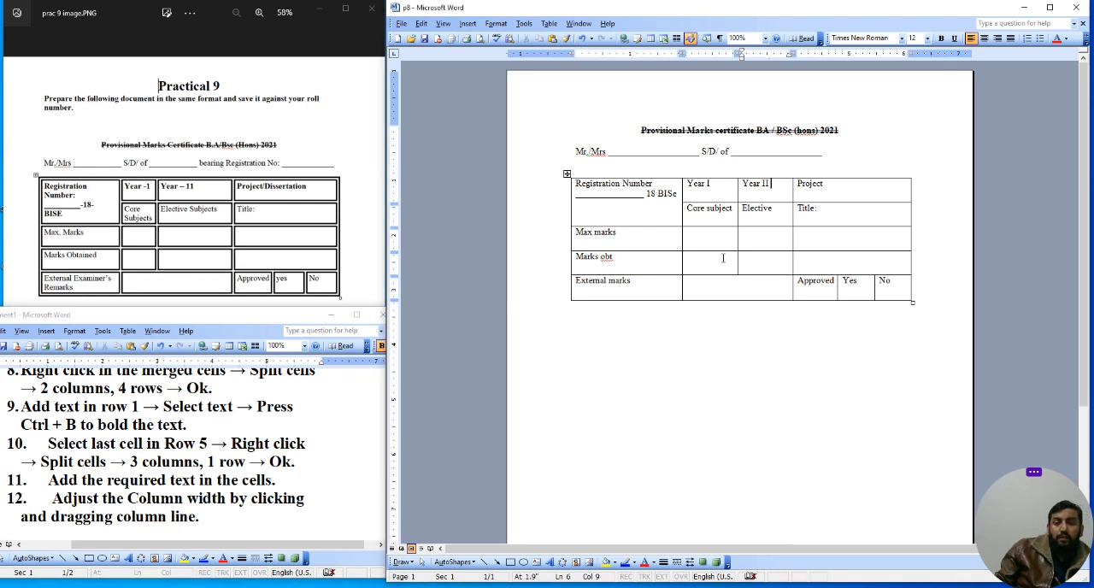
{"action": "left_click", "coordinate": [566, 175]}
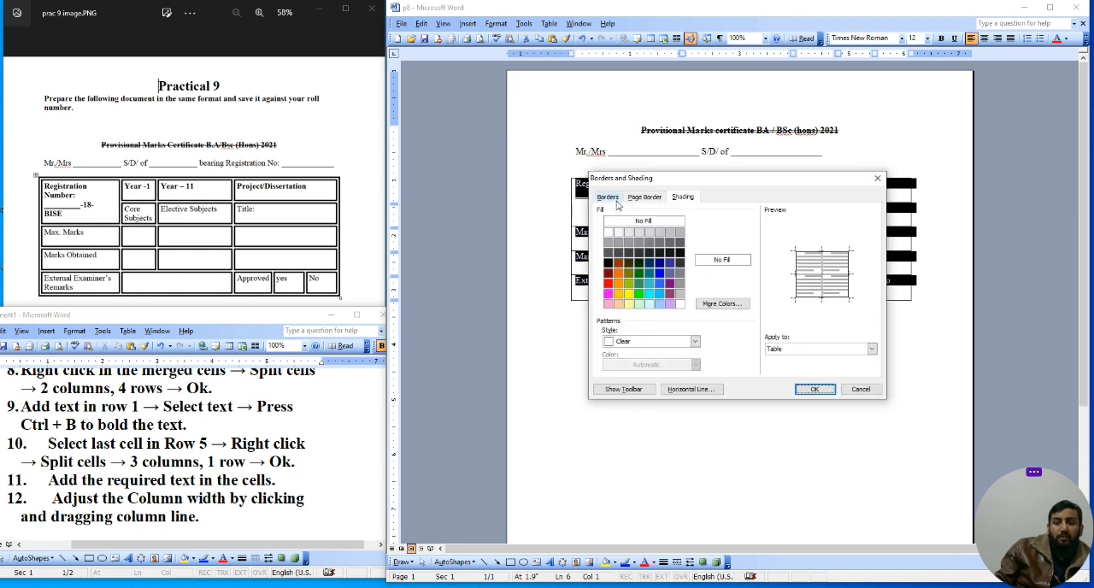
{"action": "left_click", "coordinate": [607, 197]}
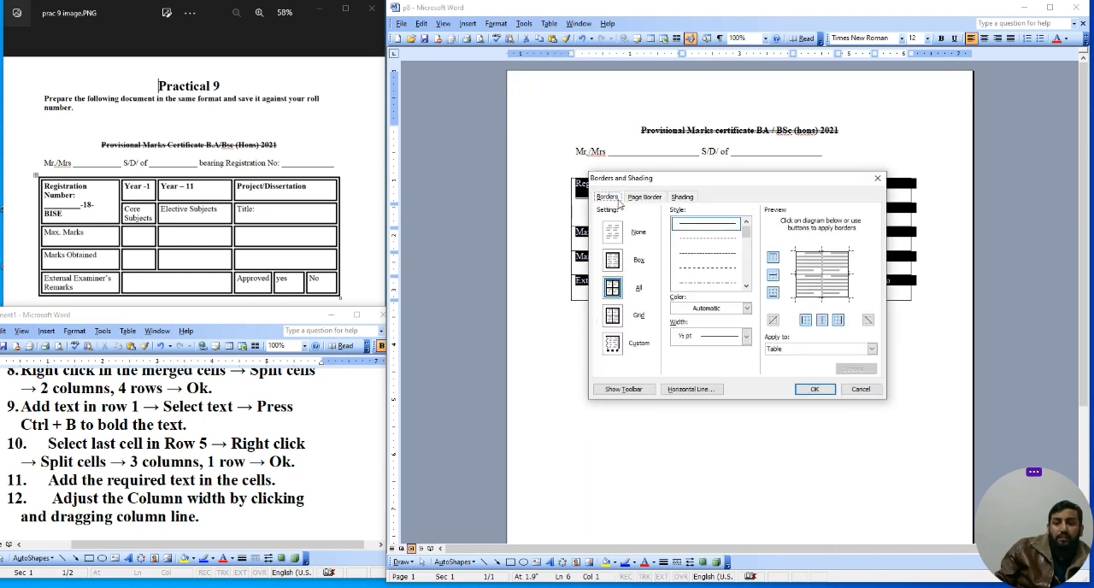
{"action": "left_click", "coordinate": [746, 287]}
{"action": "left_click", "coordinate": [746, 287]}
{"action": "left_click", "coordinate": [745, 287]}
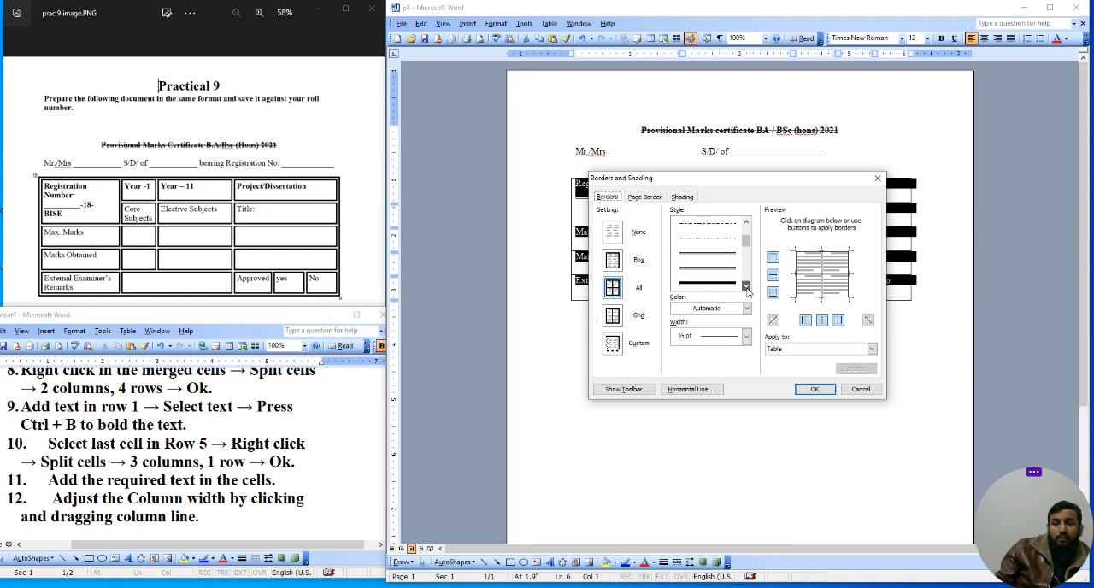
{"action": "left_click", "coordinate": [731, 255]}
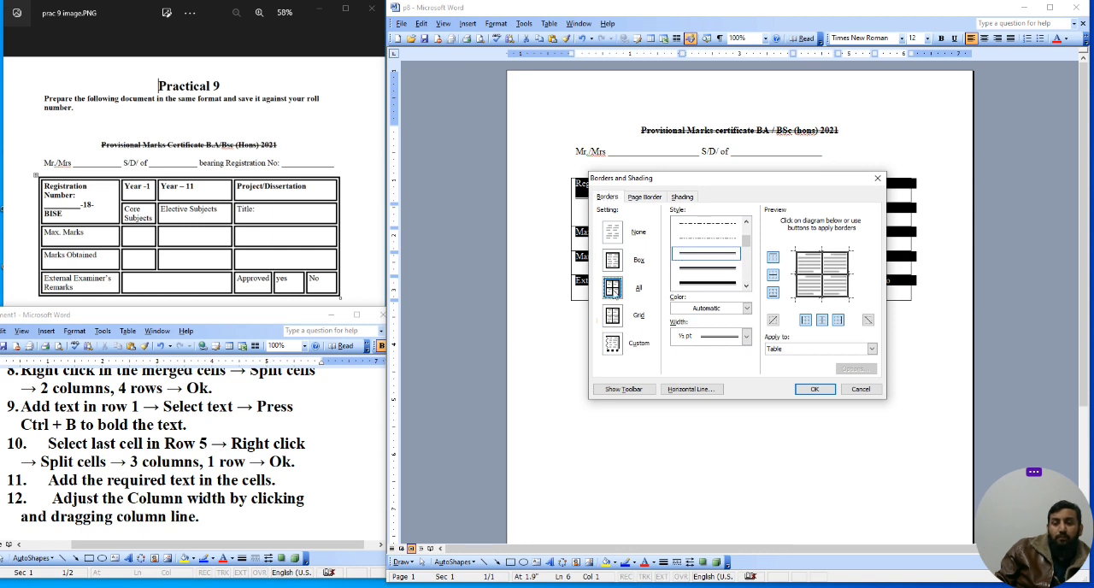
{"action": "left_click", "coordinate": [746, 336]}
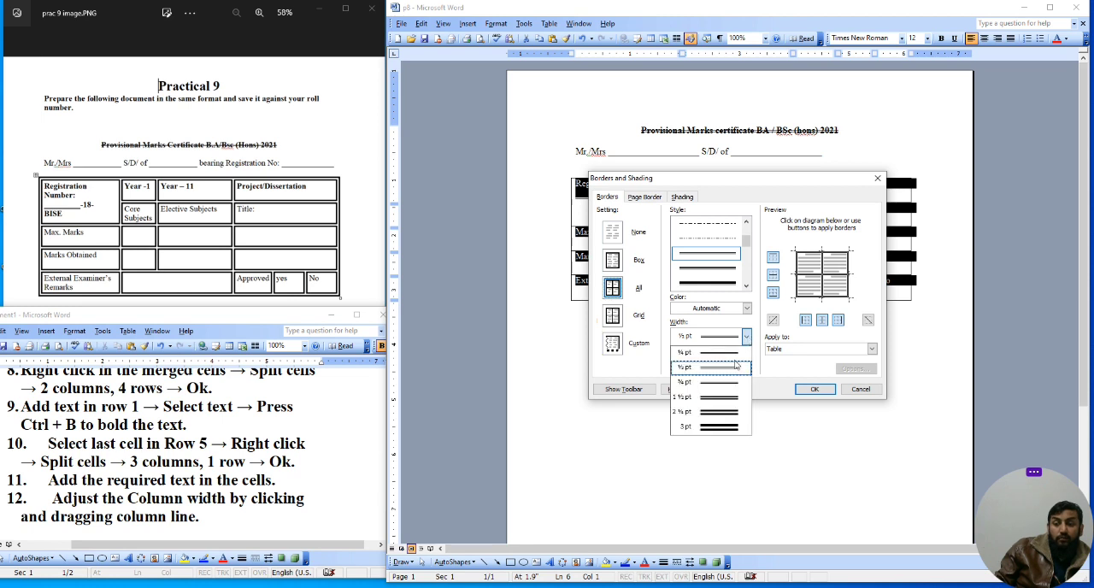
{"action": "left_click", "coordinate": [706, 399]}
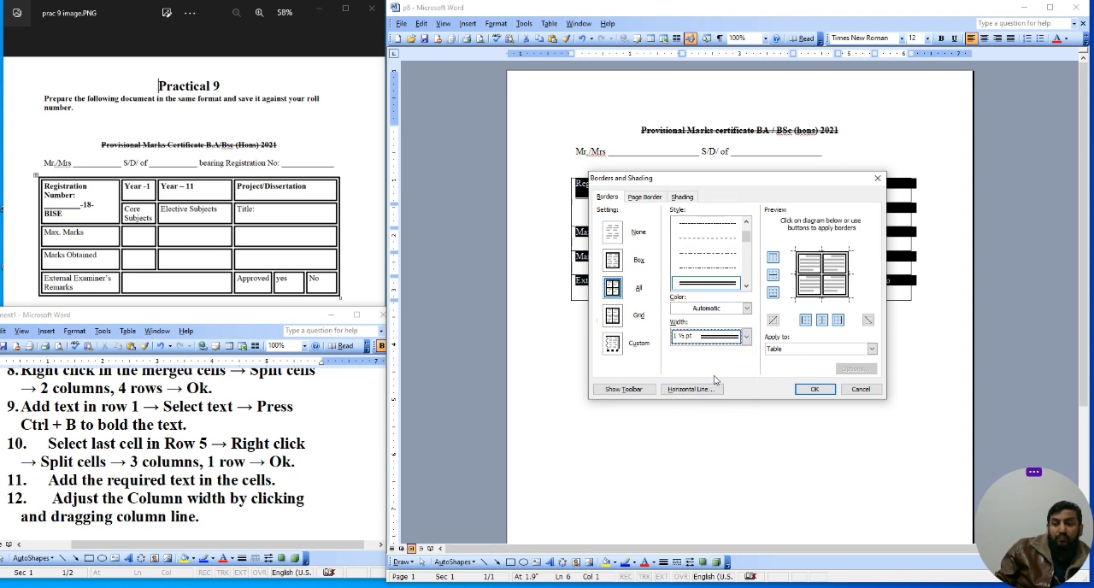
{"action": "left_click", "coordinate": [805, 390]}
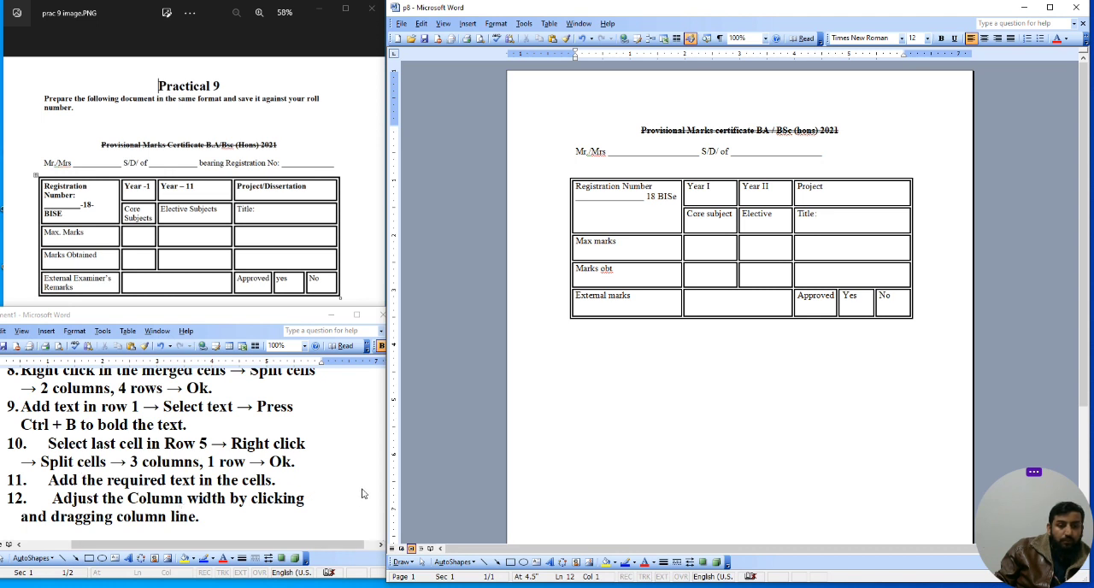
Step: Try to save the document through the Save As dialog
{"action": "scroll", "coordinate": [362, 493], "scroll_direction": "down", "scroll_amount": 1}
{"action": "left_click", "coordinate": [230, 368]}
{"action": "scroll", "coordinate": [231, 439], "scroll_direction": "down", "scroll_amount": 1}
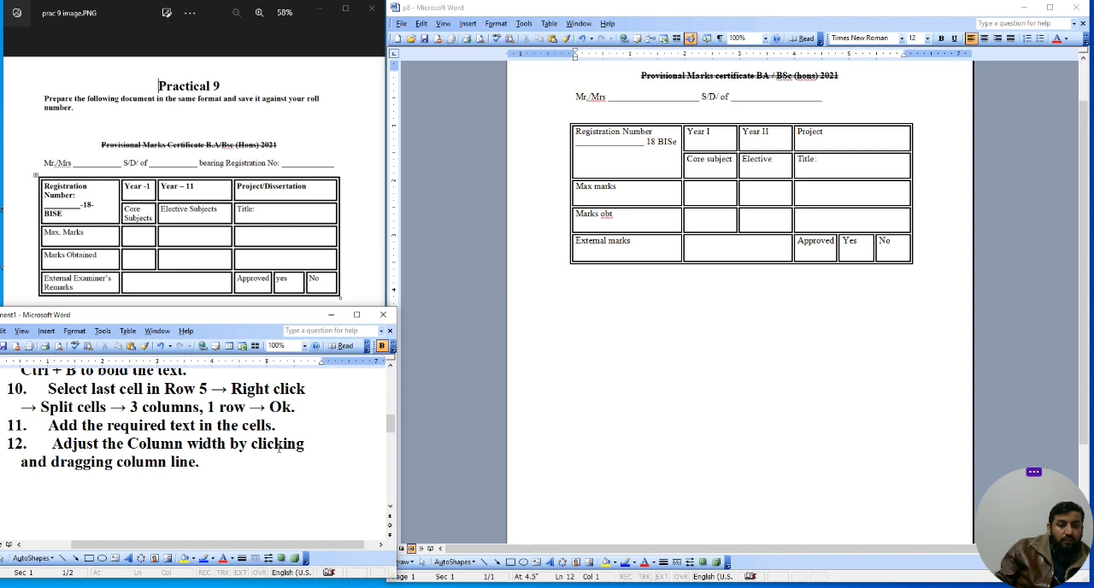
{"action": "scroll", "coordinate": [279, 448], "scroll_direction": "down", "scroll_amount": 3}
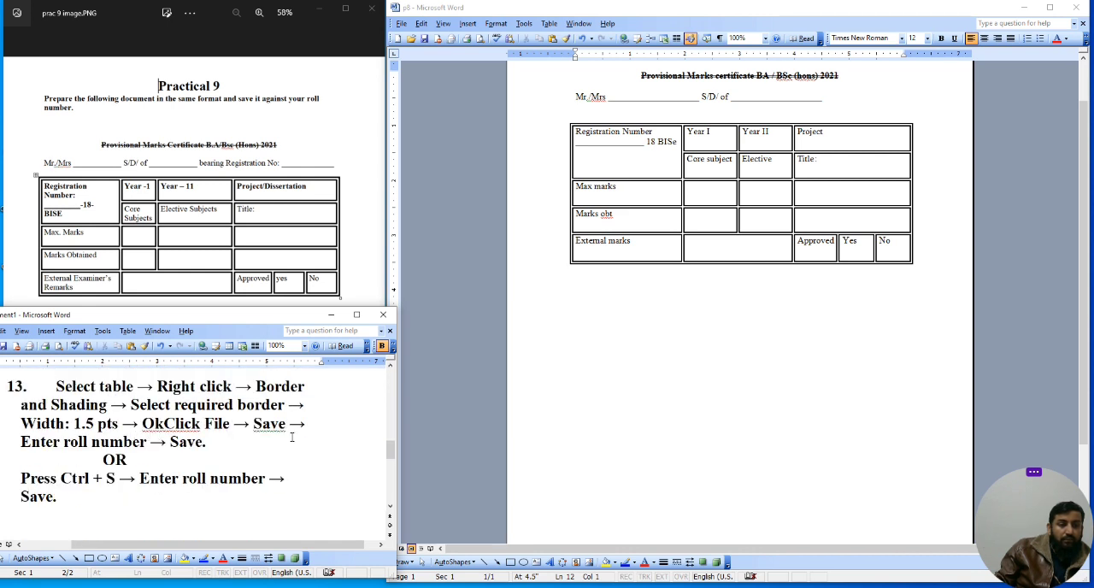
{"action": "scroll", "coordinate": [675, 325], "scroll_direction": "up", "scroll_amount": 2}
{"action": "left_click", "coordinate": [679, 319]}
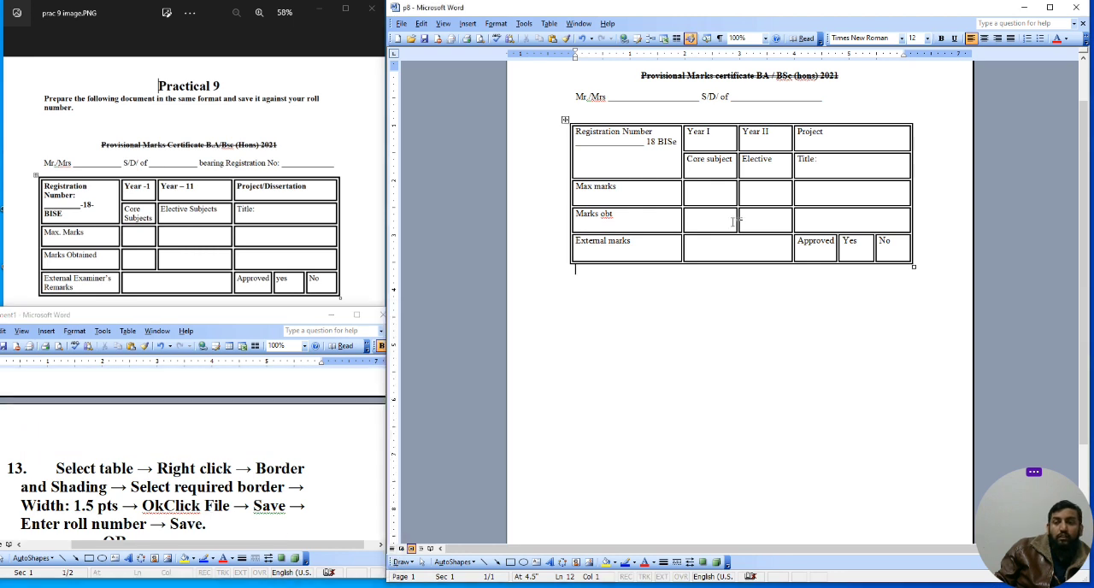
{"action": "scroll", "coordinate": [721, 240], "scroll_direction": "up", "scroll_amount": 1}
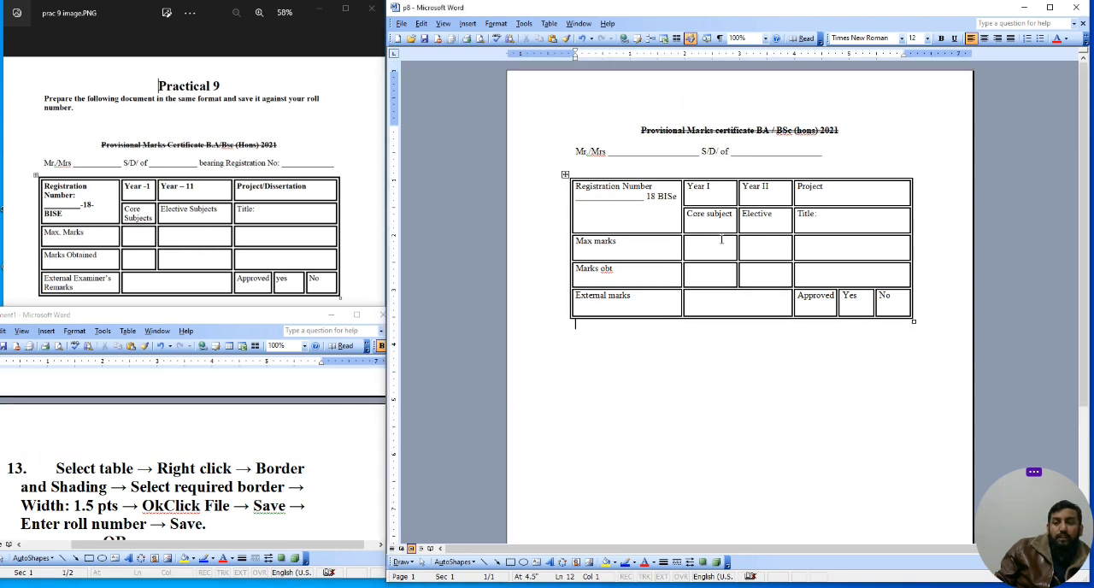
{"action": "left_click", "coordinate": [401, 23]}
{"action": "left_click", "coordinate": [425, 90]}
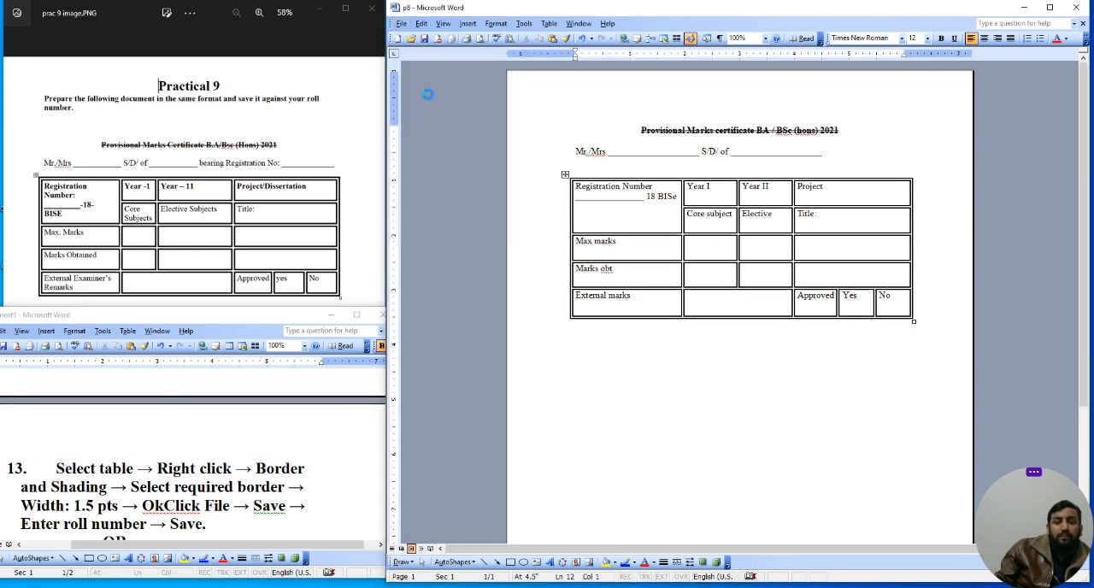
{"action": "left_click", "coordinate": [409, 299]}
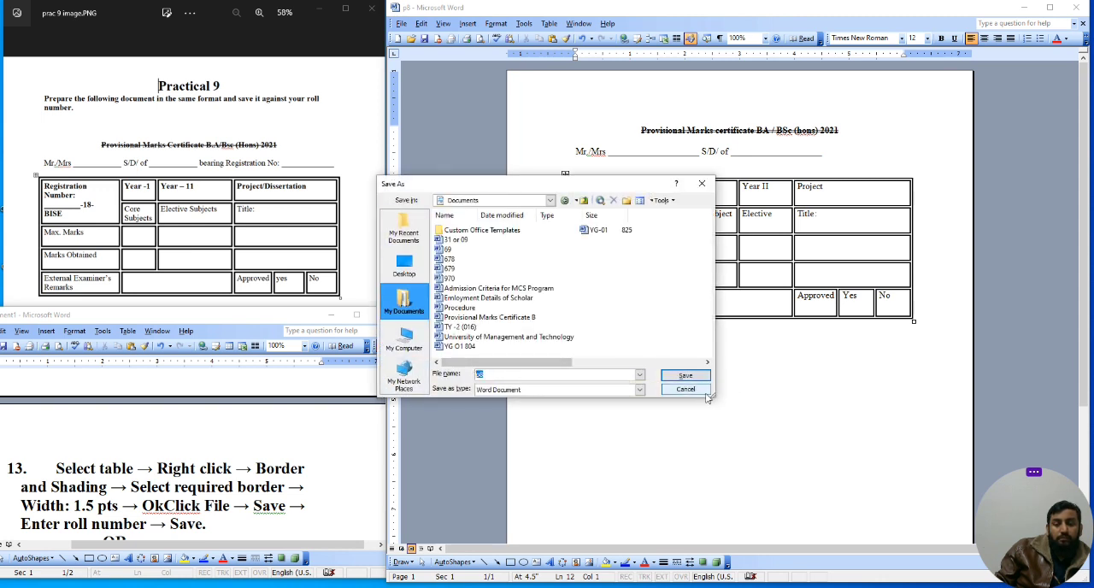
{"action": "left_click", "coordinate": [703, 184]}
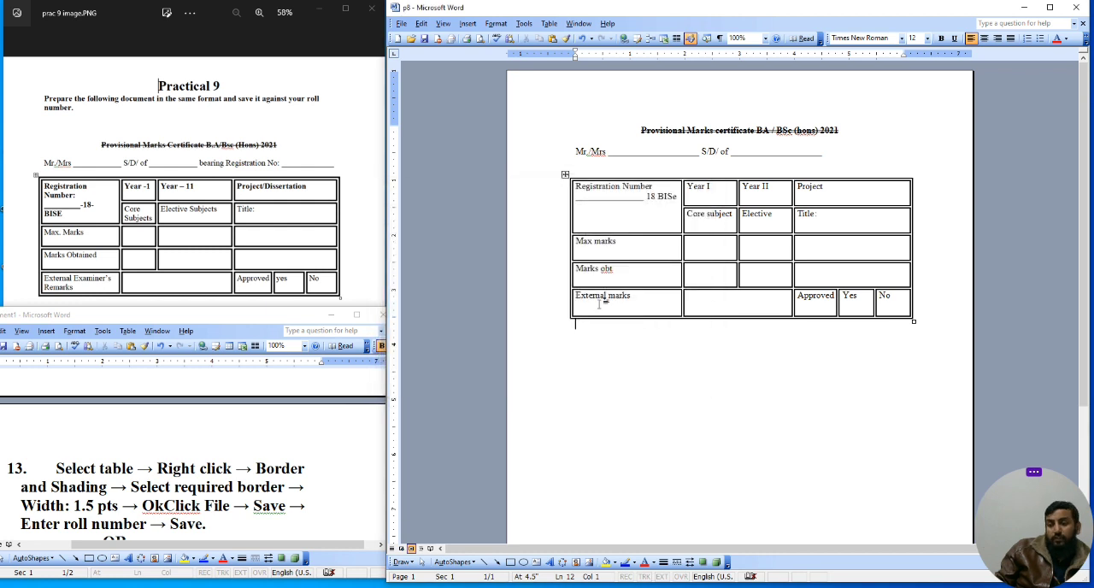